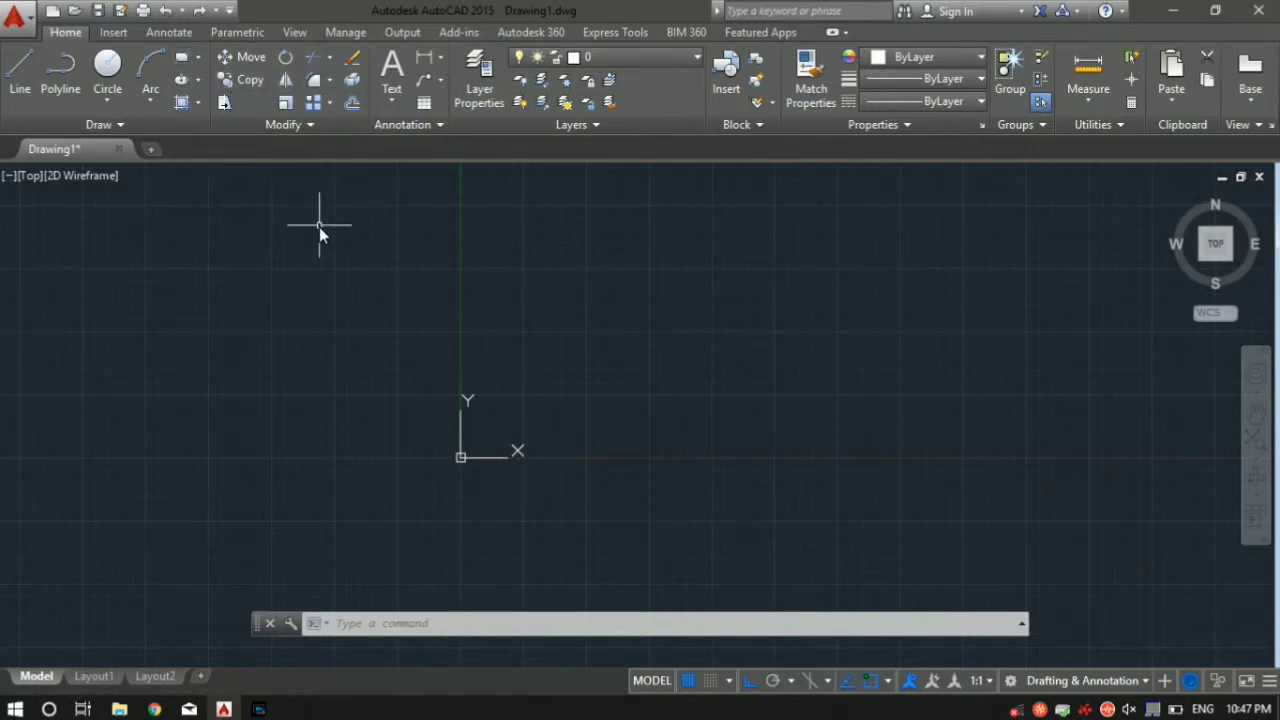
Start the RECTANG command with the REC alias.
text(RE)
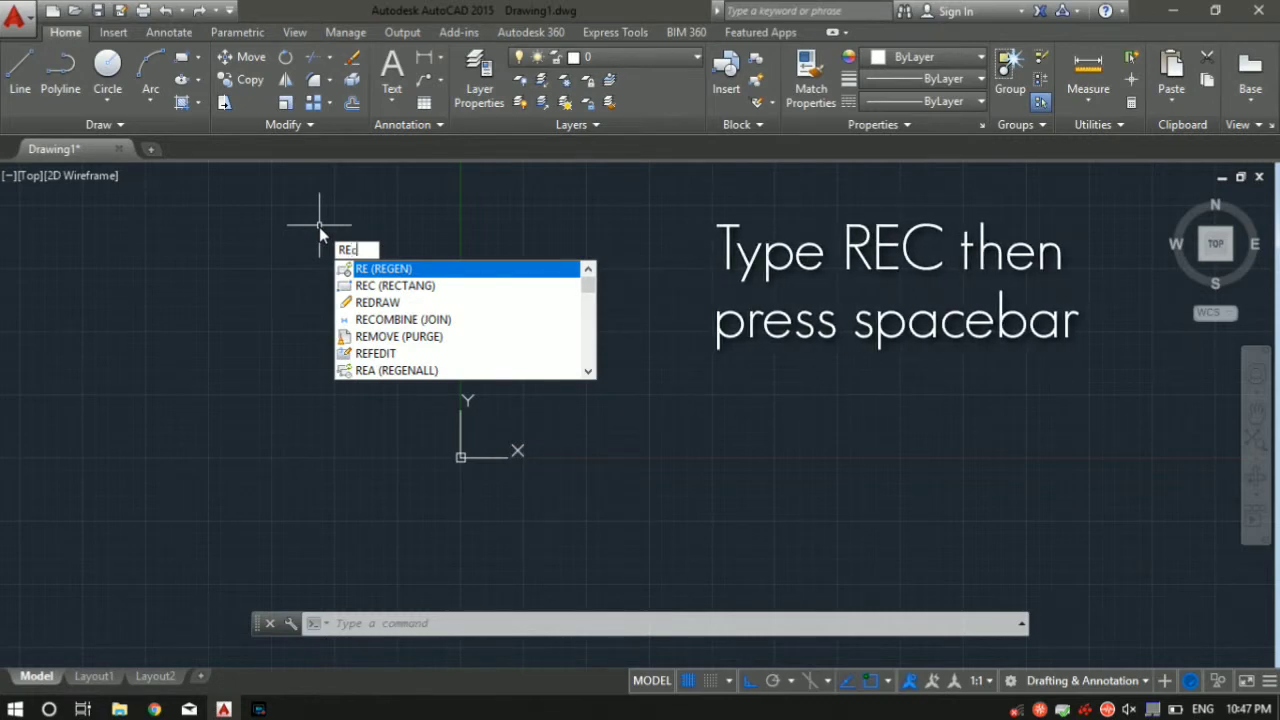
text(C)
key(space)
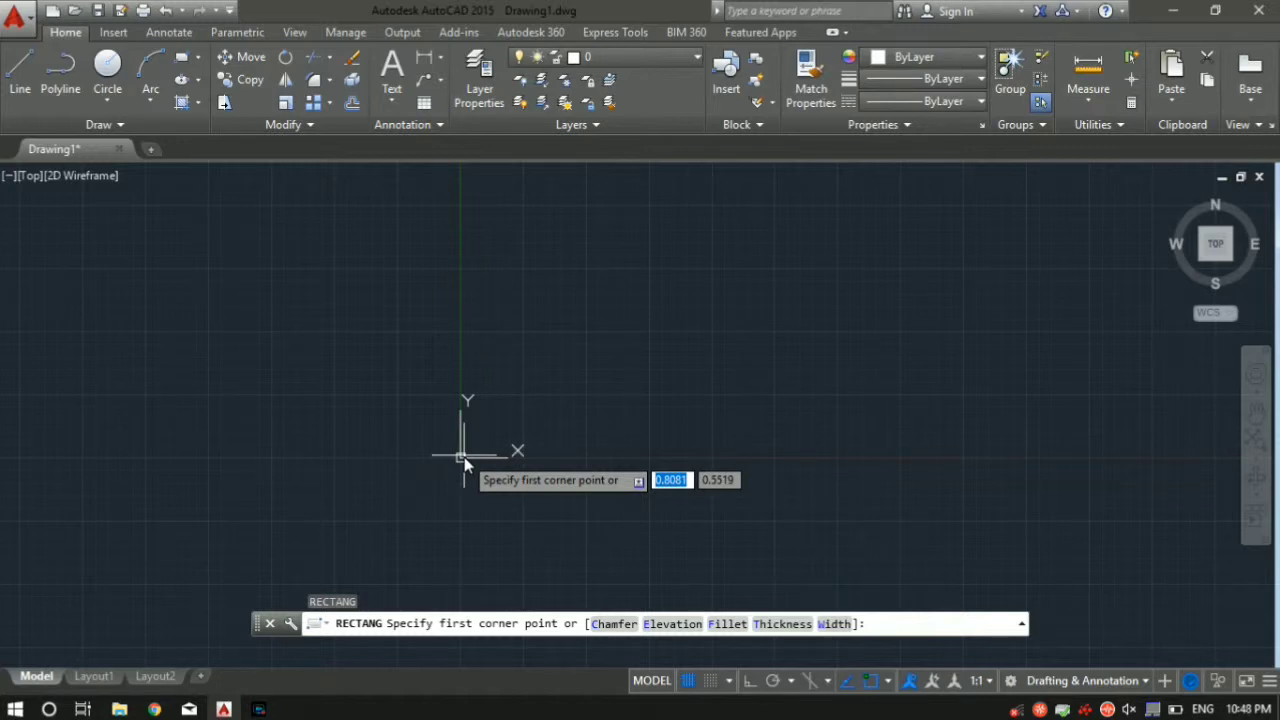
Draw a 50 by 25 rectangle with its first corner at 0,0.
text(0)
key(Tab)
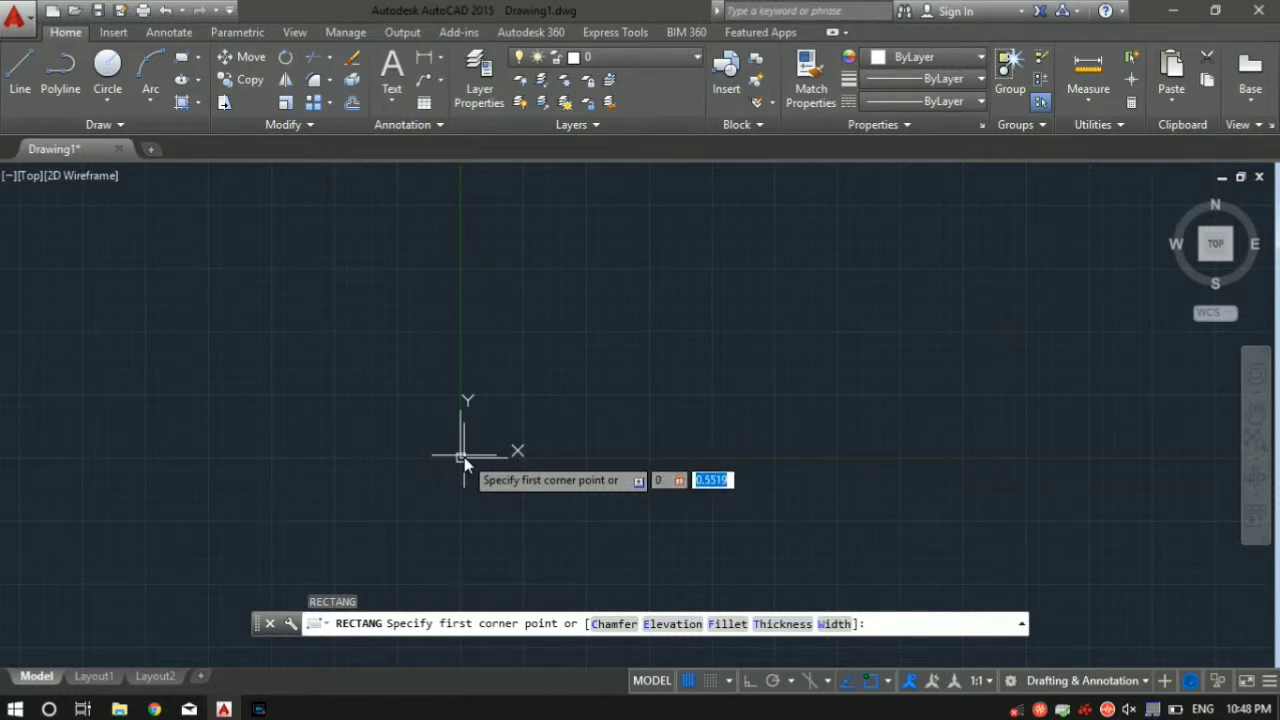
text(0)
key(Return)
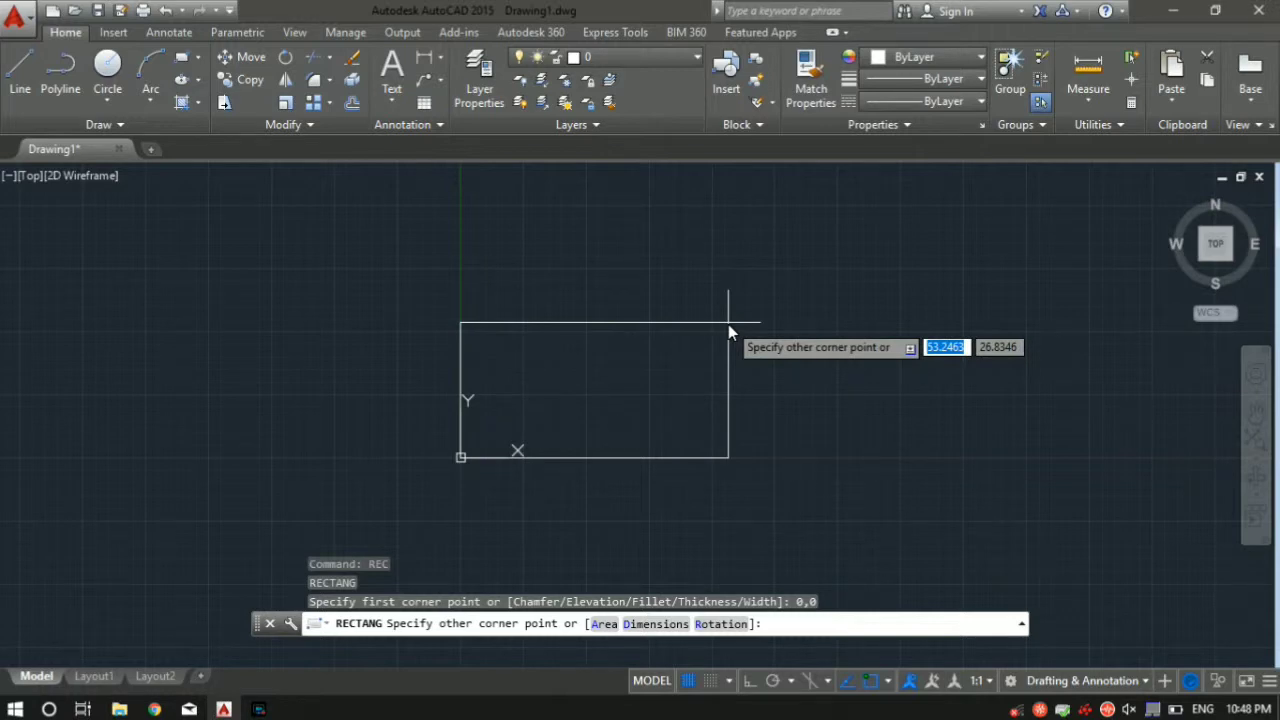
text(50)
key(Tab)
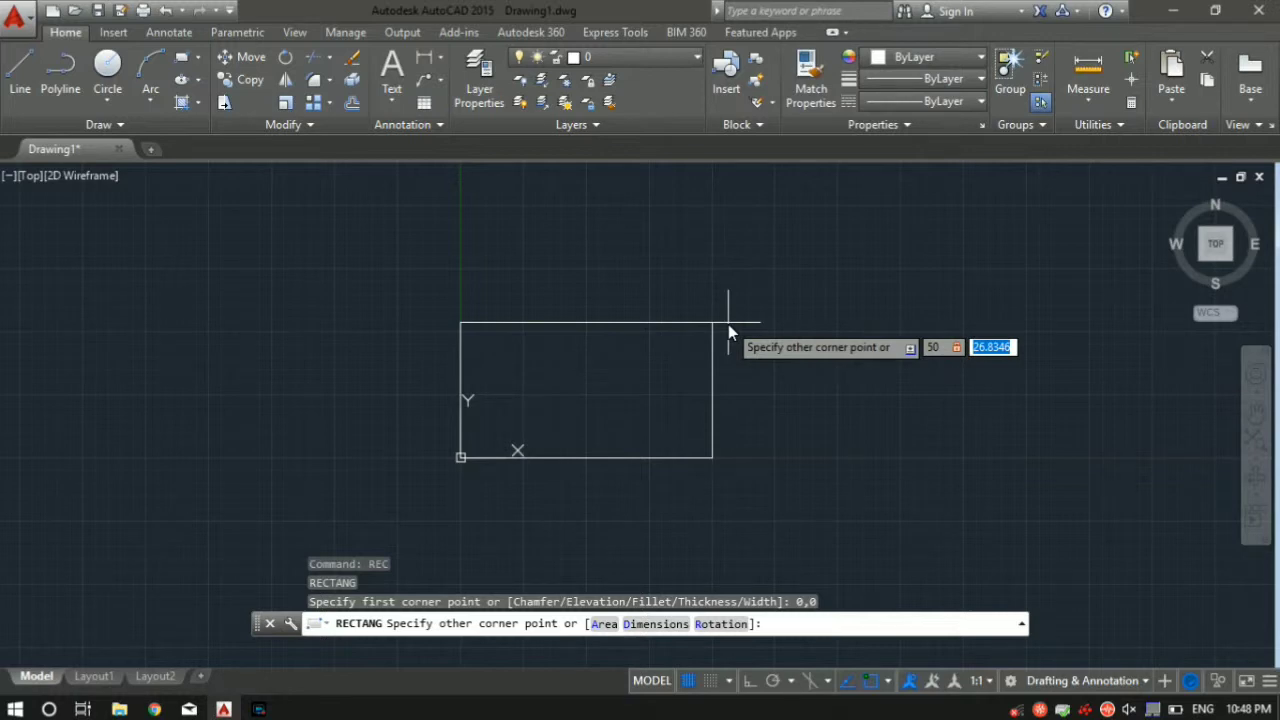
text(25)
key(Return)
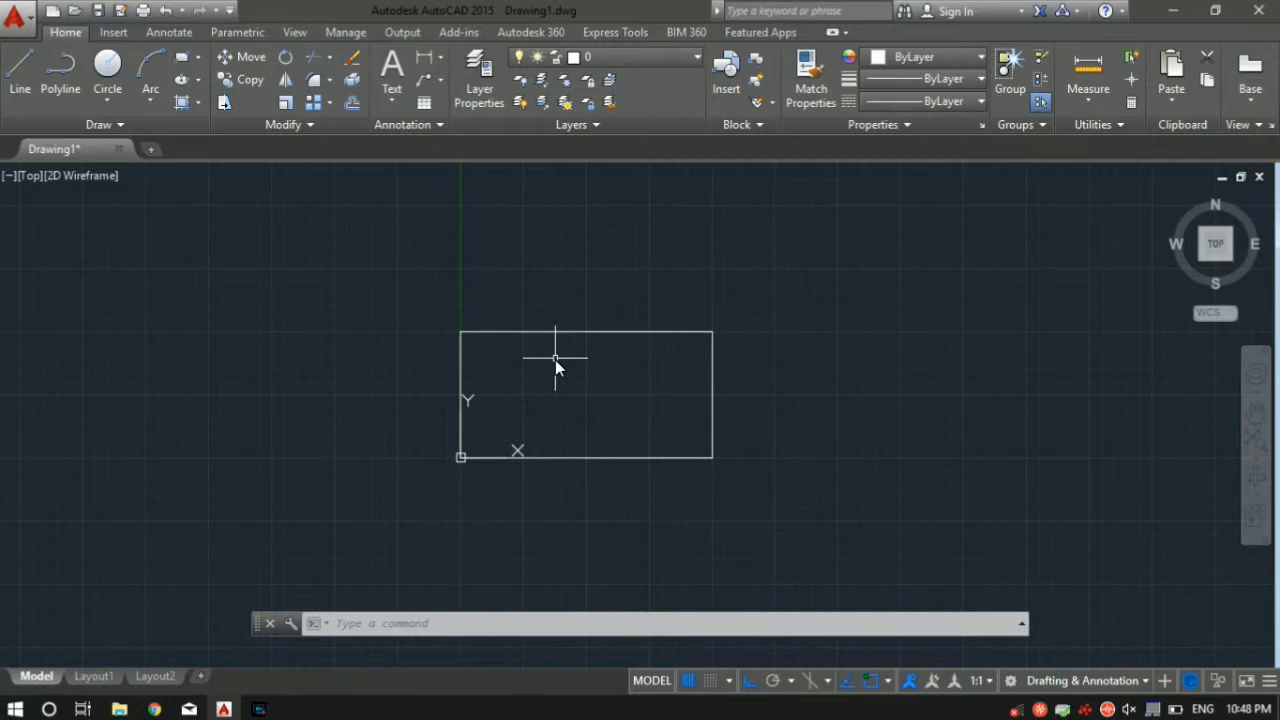
text(l)
key(Return)
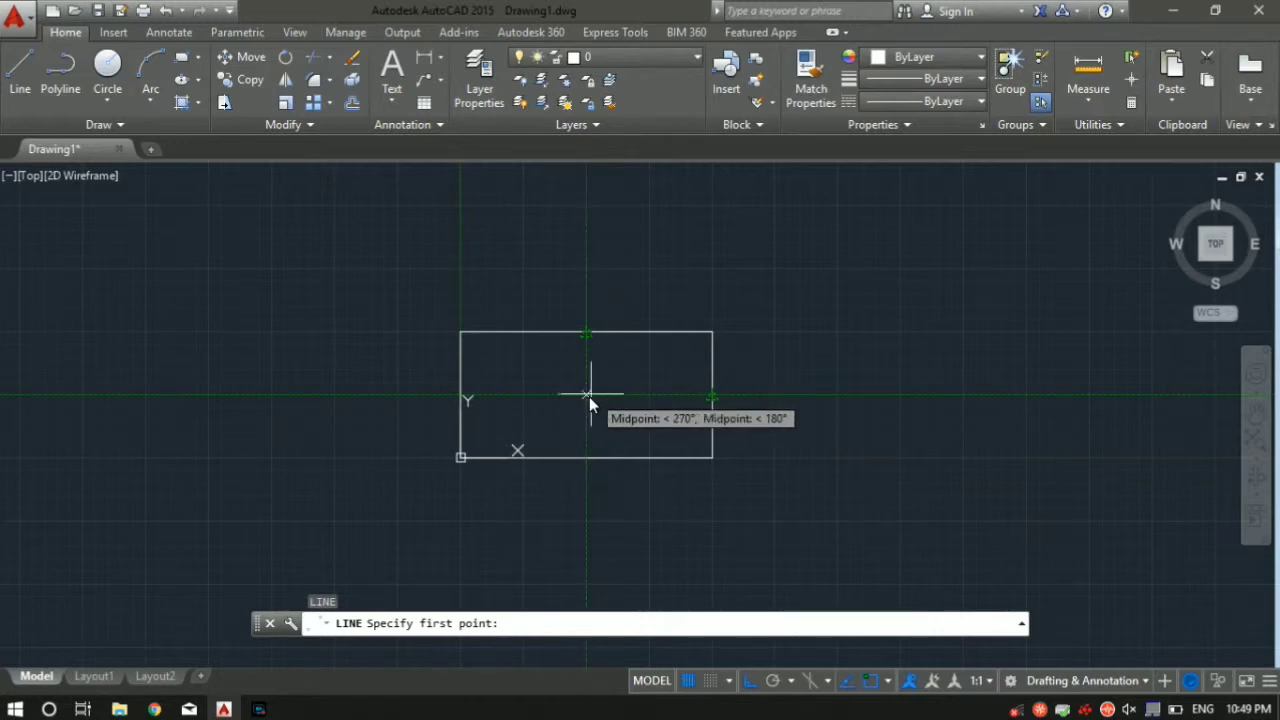
key(Escape)
middle_drag(737, 394, 645, 379)
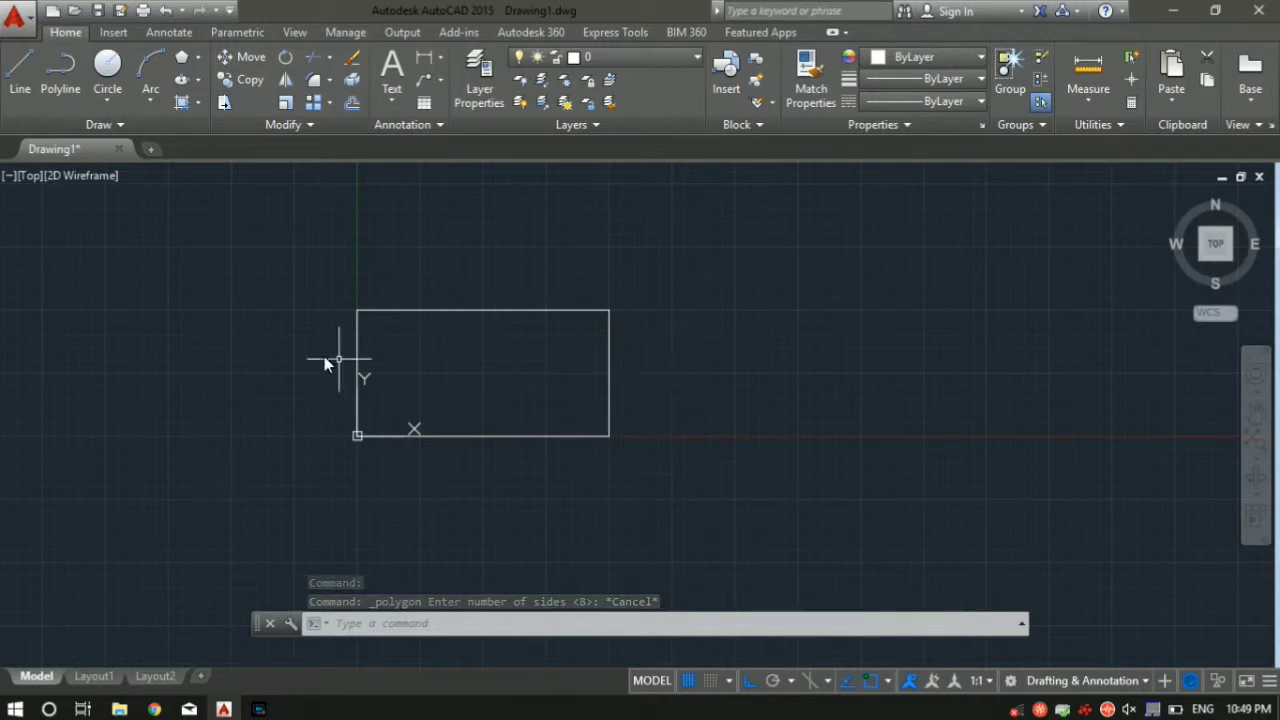
Draw an 8-sided polygon inscribed in a radius-5 circle, centred right of the rectangle.
click(199, 60)
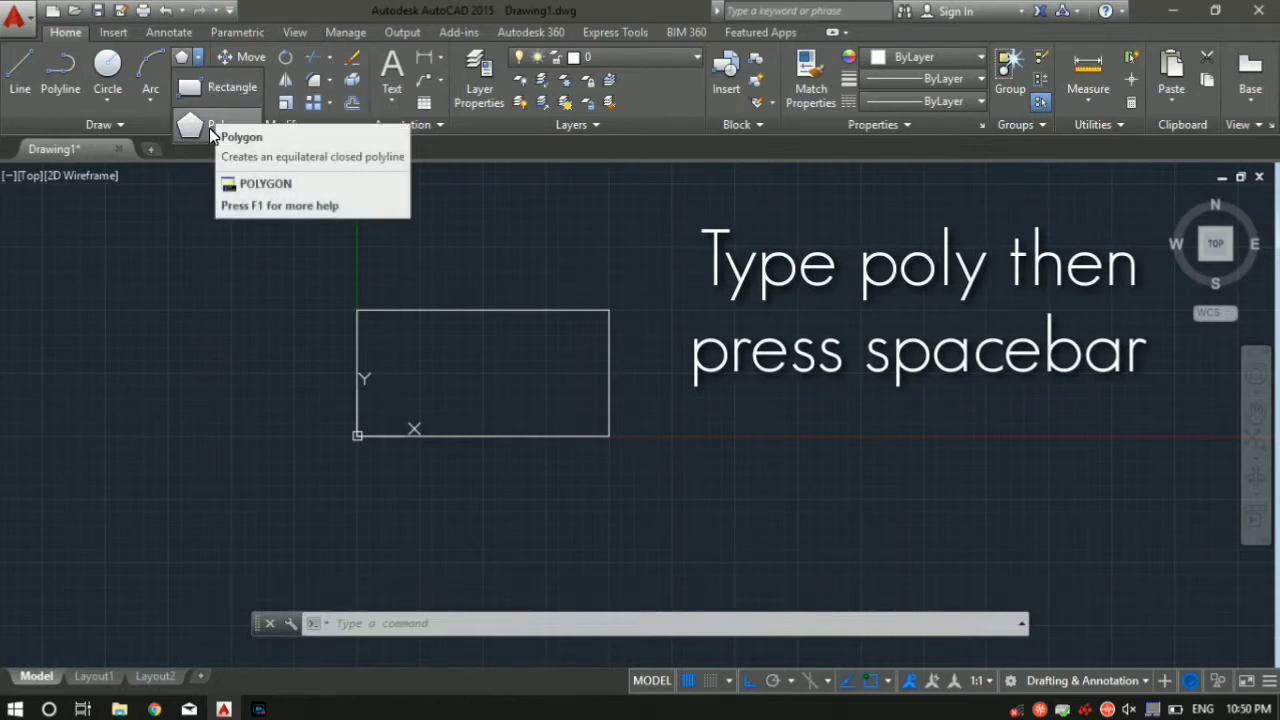
click(211, 134)
mouse_move(757, 359)
middle_down()
mouse_move(515, 372)
mouse_move(566, 394)
middle_up()
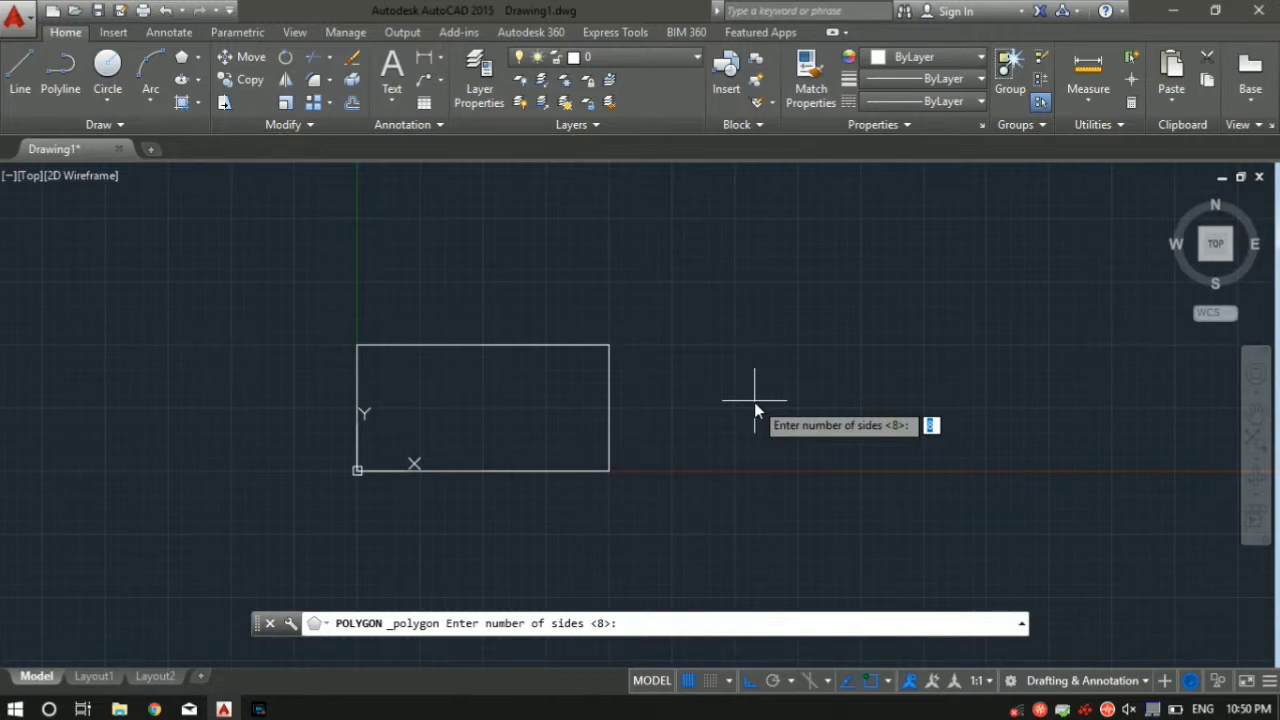
text(8)
key(Return)
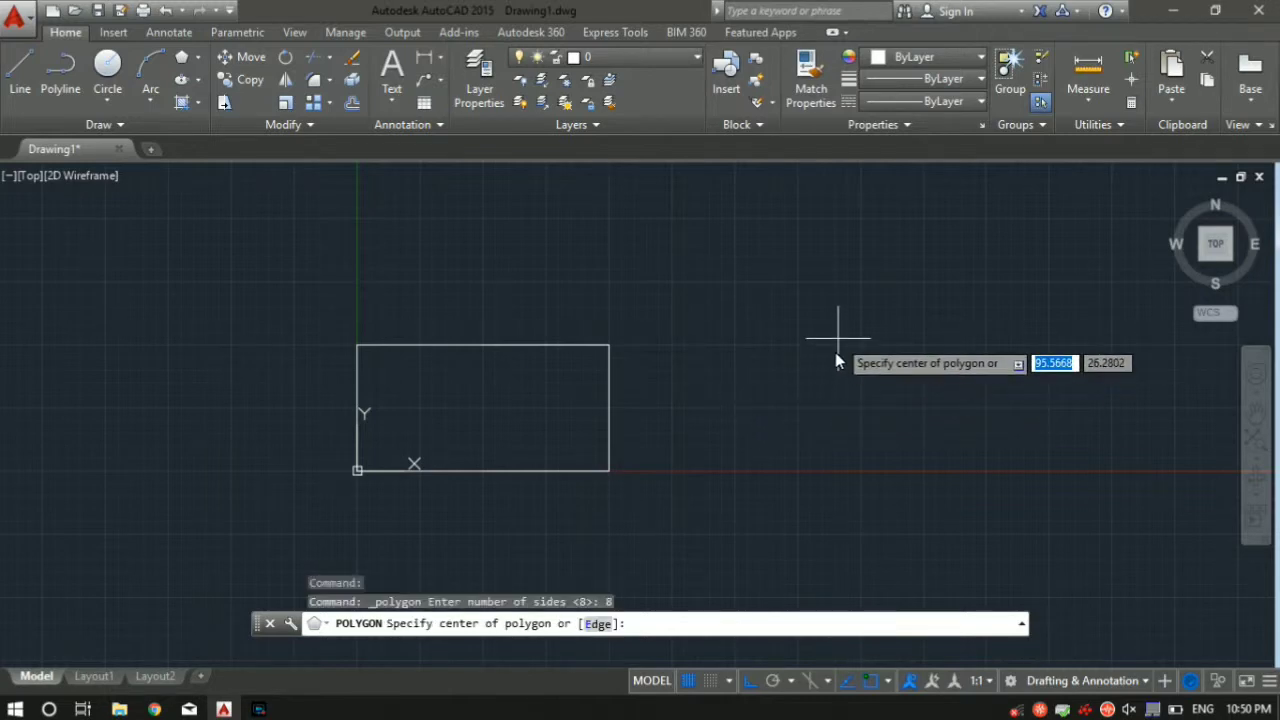
click(925, 410)
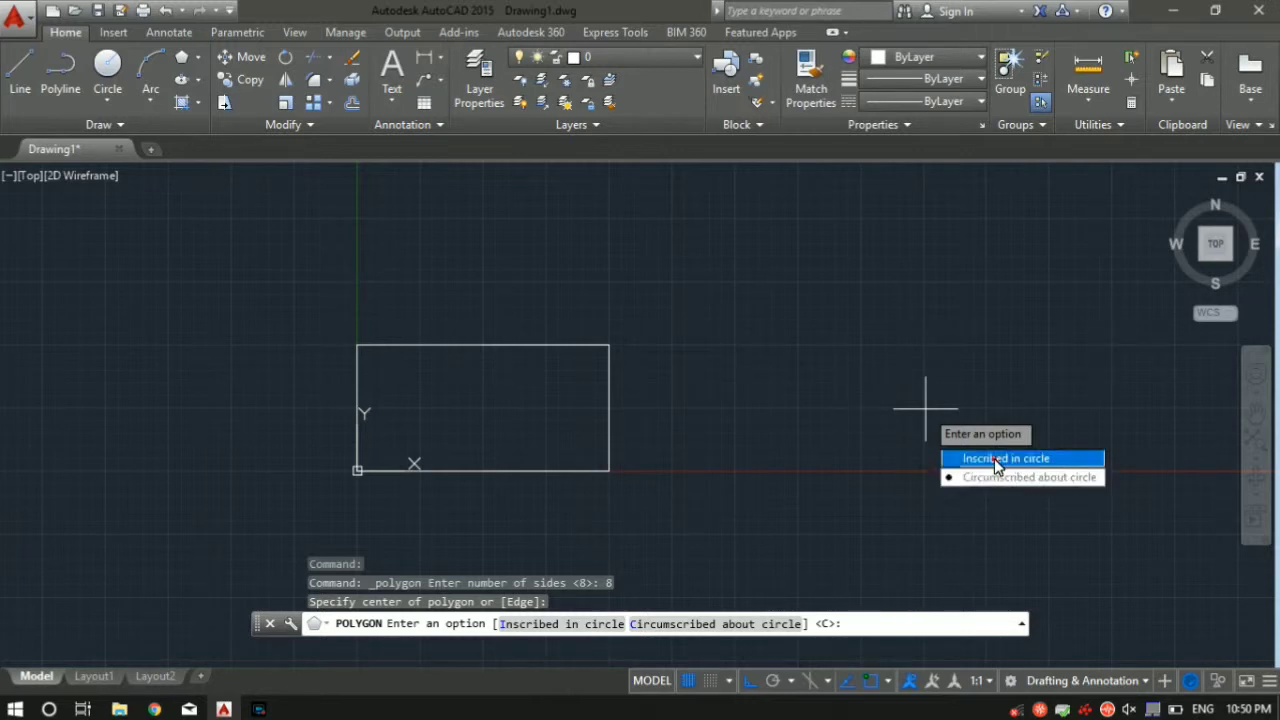
click(994, 458)
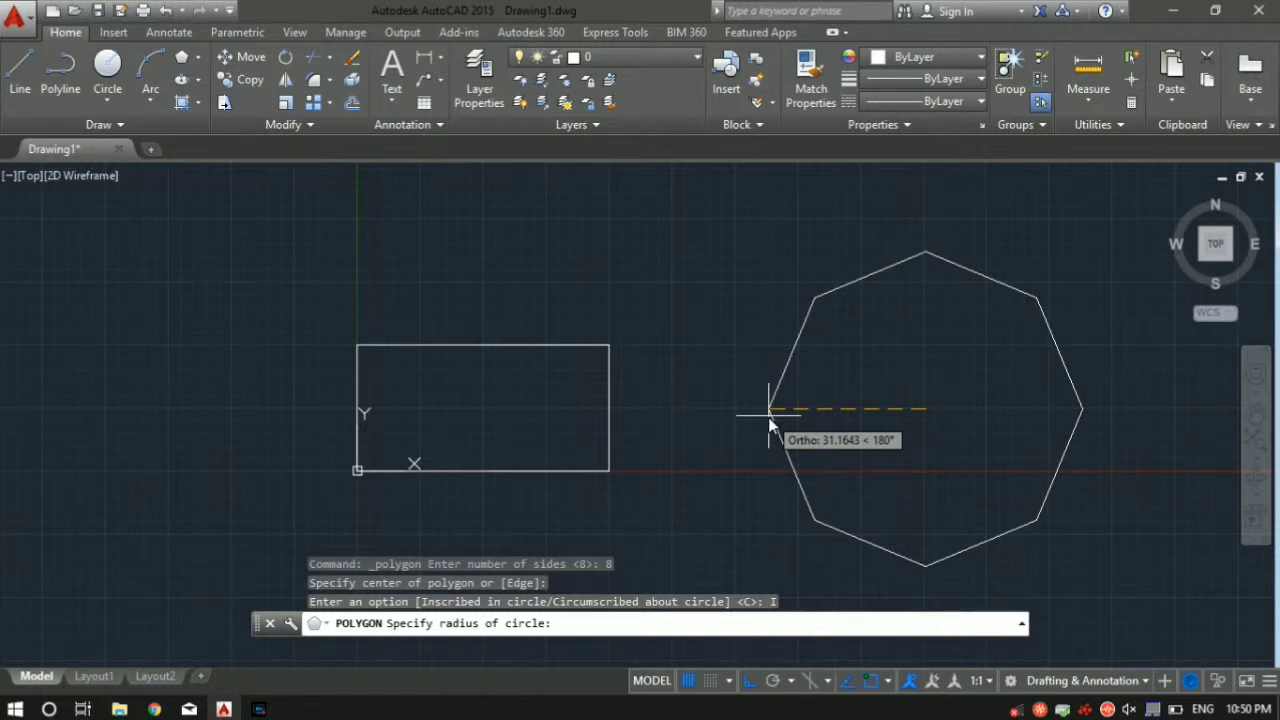
text(5)
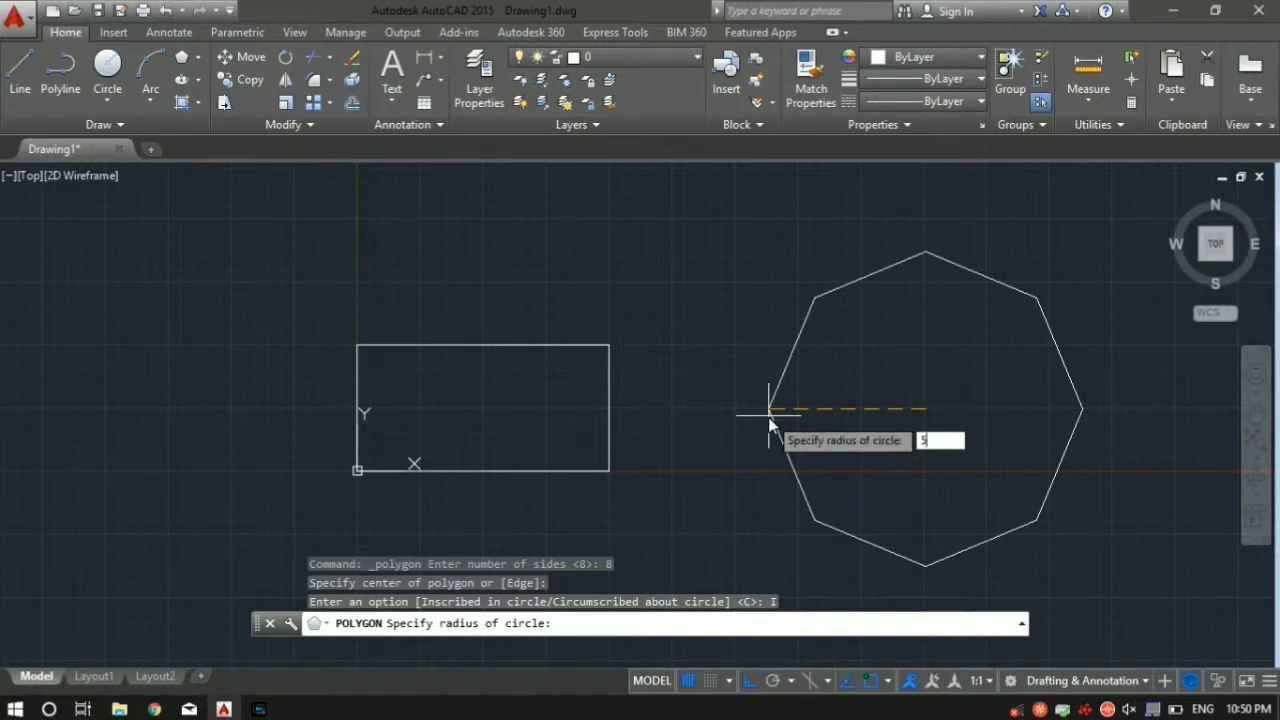
key(Return)
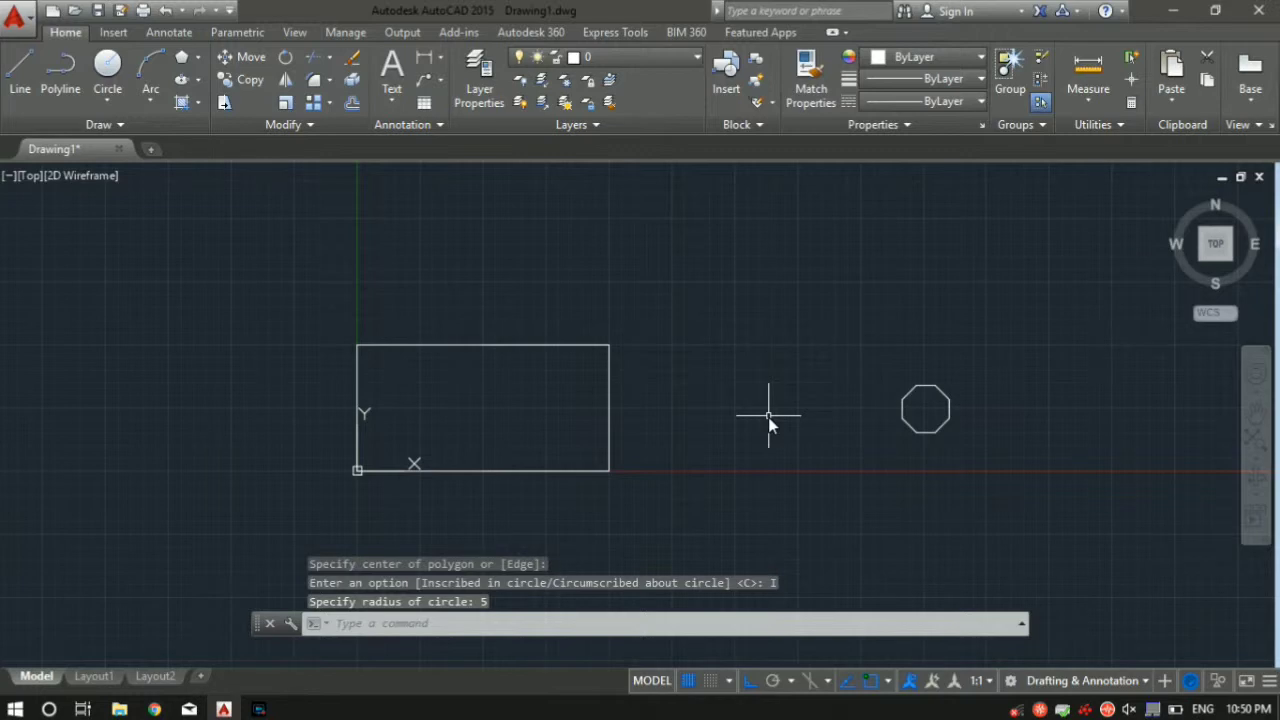
Undo the last action, reframe the rectangle and octagon, and start the LINE command.
scroll(941, 420, up, 5)
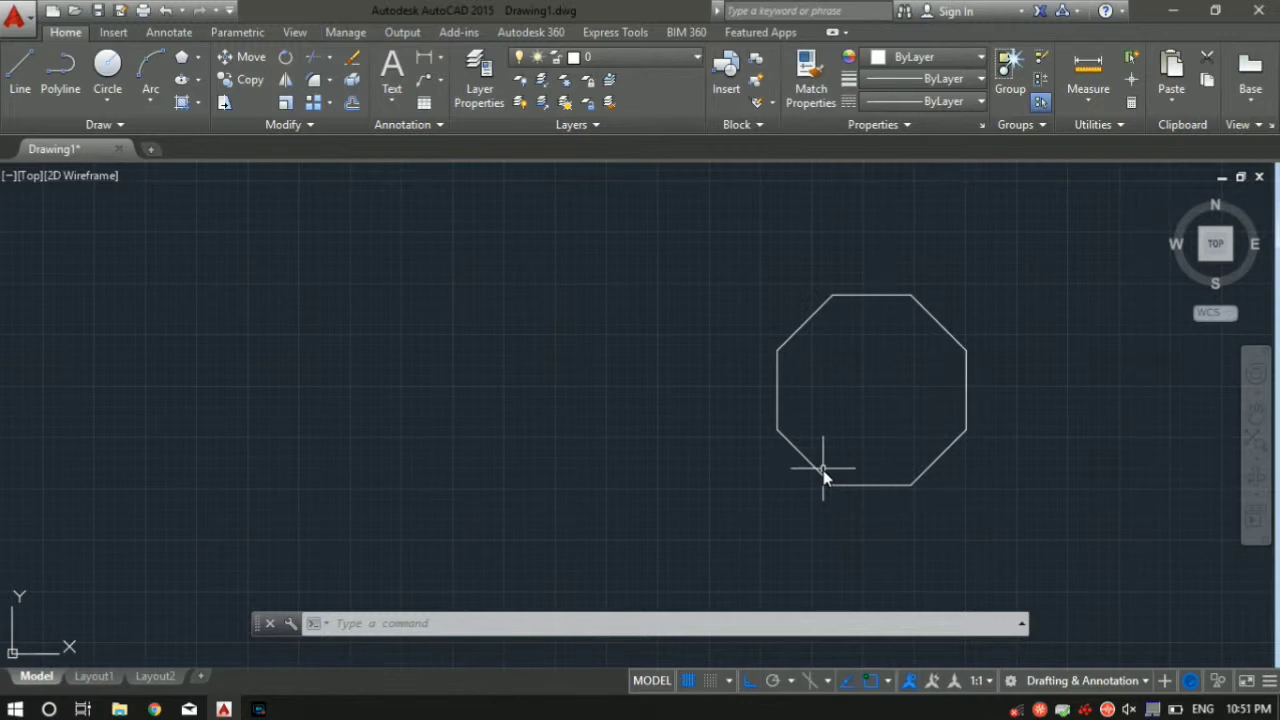
key(ctrl+z)
scroll(896, 462, down, 2)
scroll(460, 472, down, 2)
middle_drag(529, 468, 669, 466)
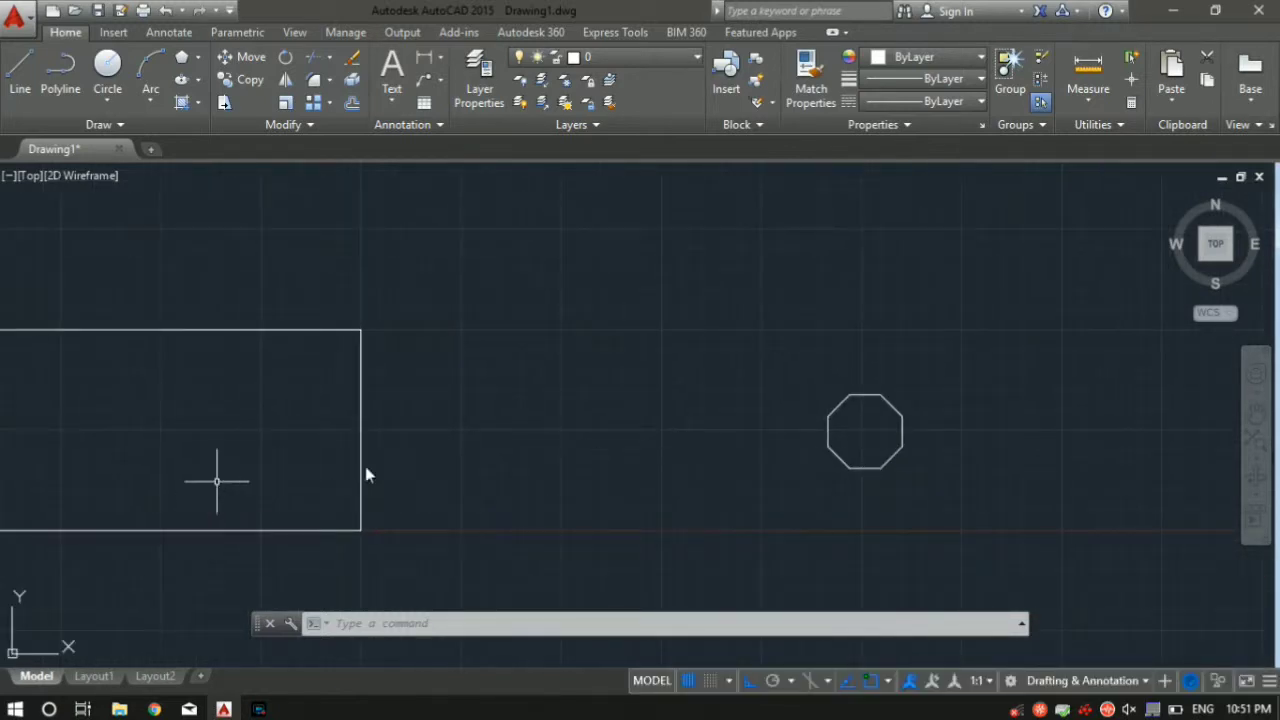
scroll(941, 433, up, 5)
text(l)
key(Return)
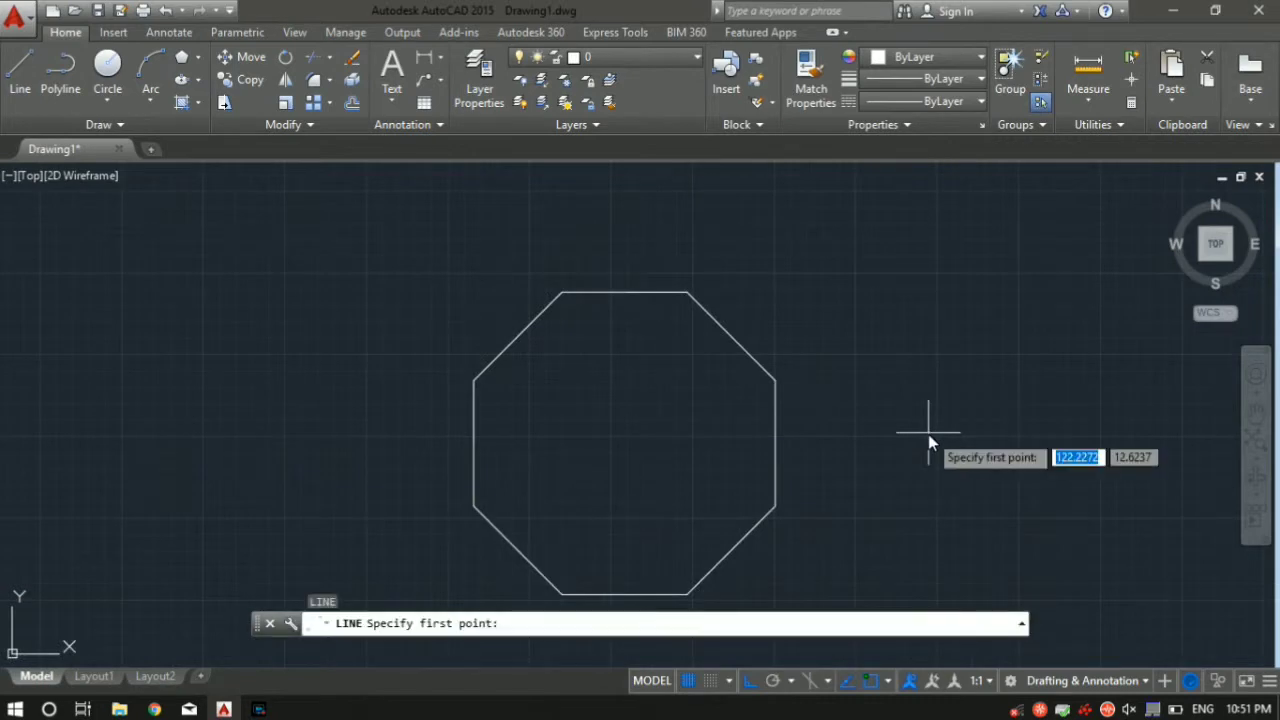
Draw a horizontal center line from the octagon's right-edge midpoint to past its left side.
click(775, 443)
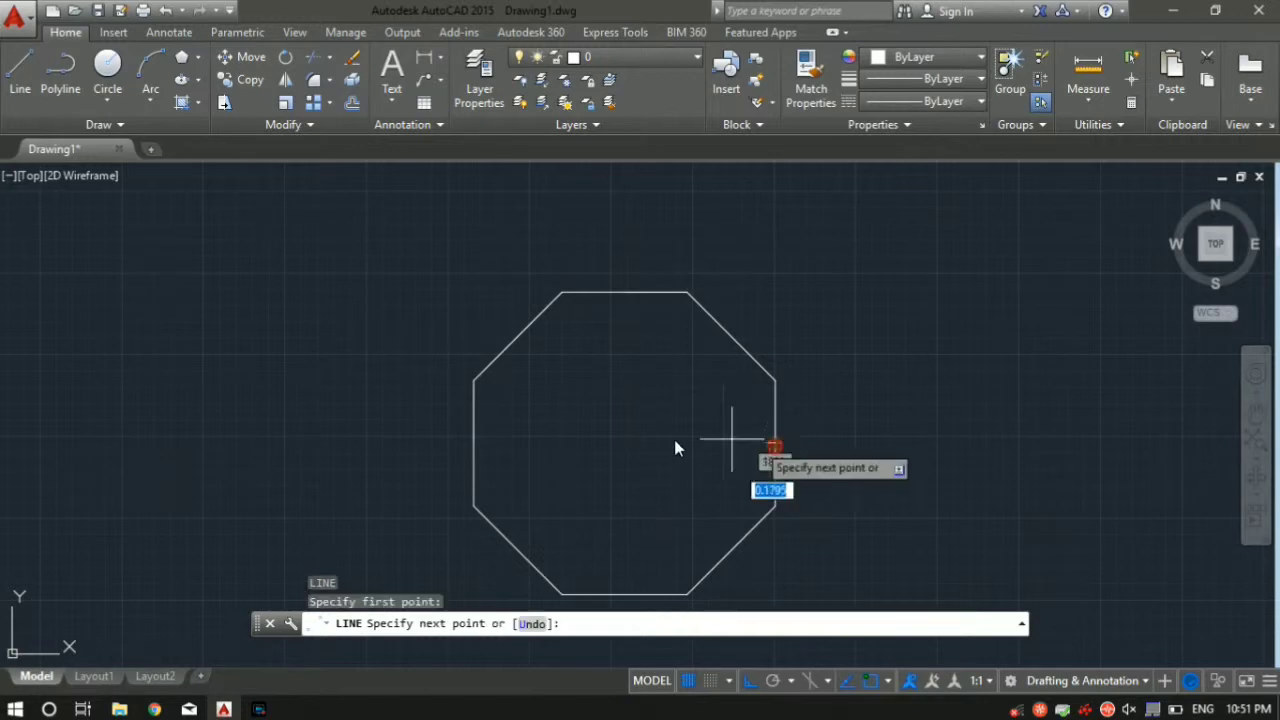
click(357, 483)
key(Escape)
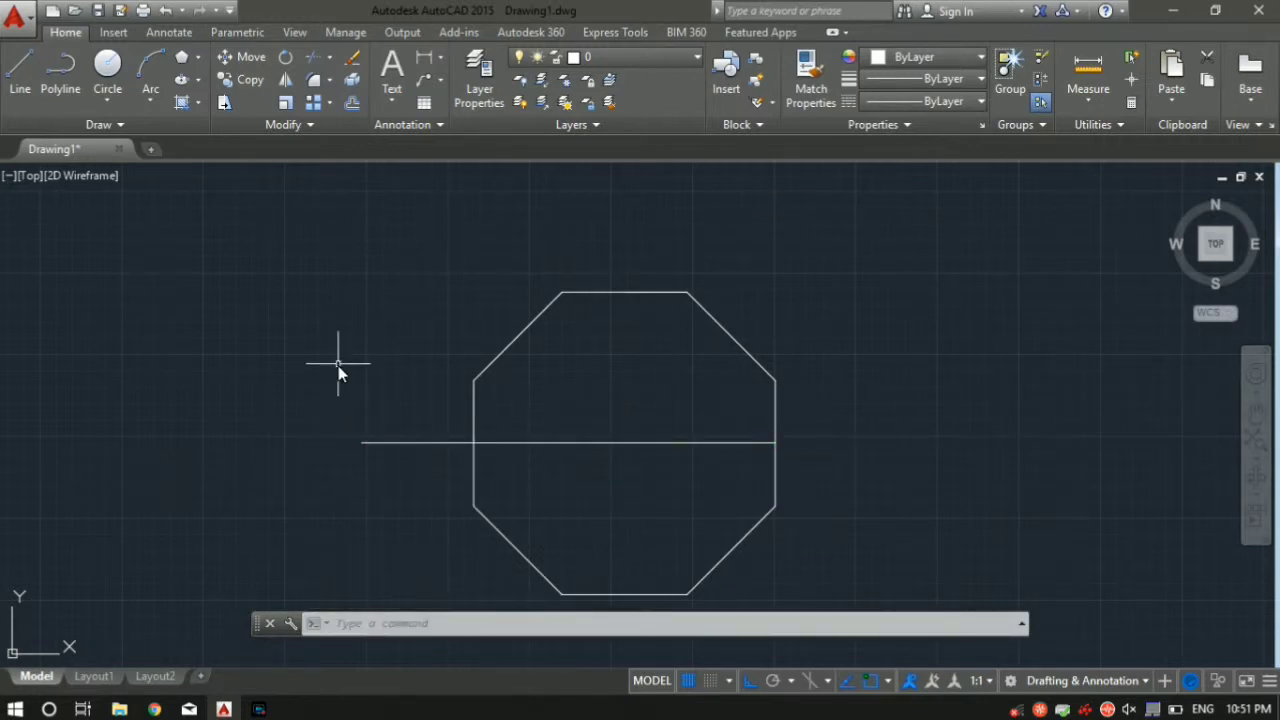
Draw a vertical center line from the octagon's top-edge midpoint to below it.
text(l)
key(Return)
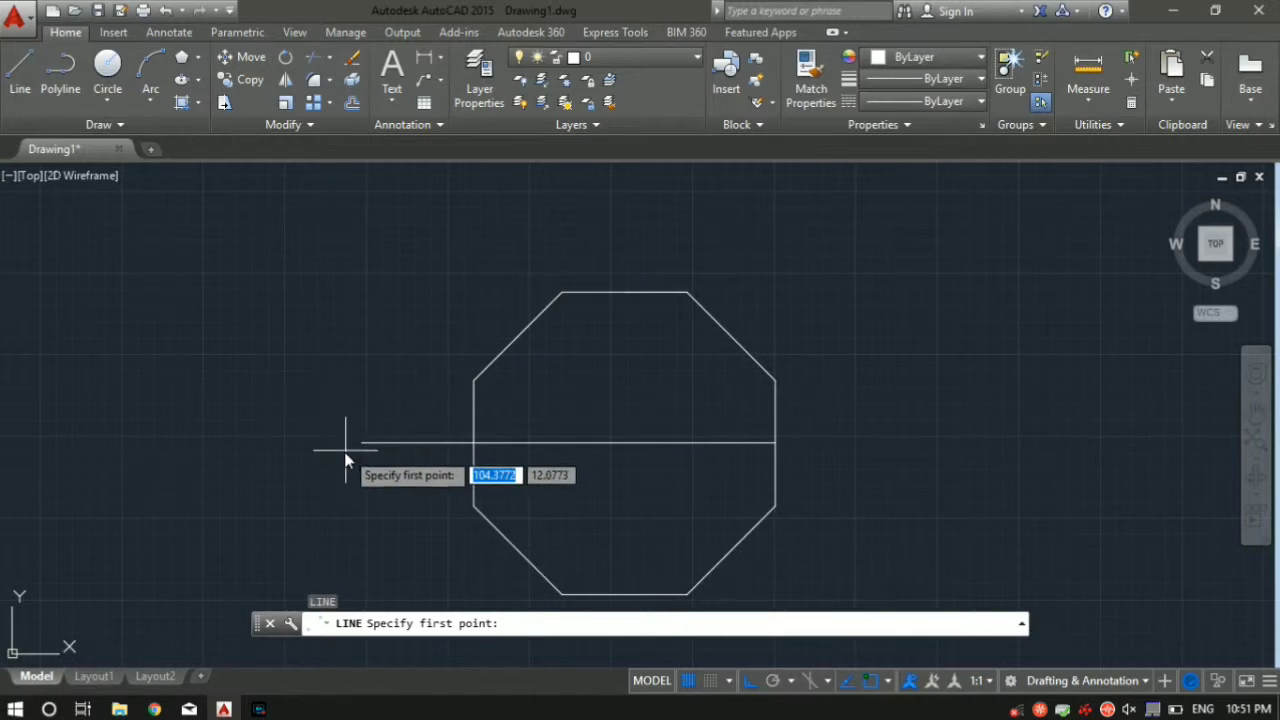
click(625, 296)
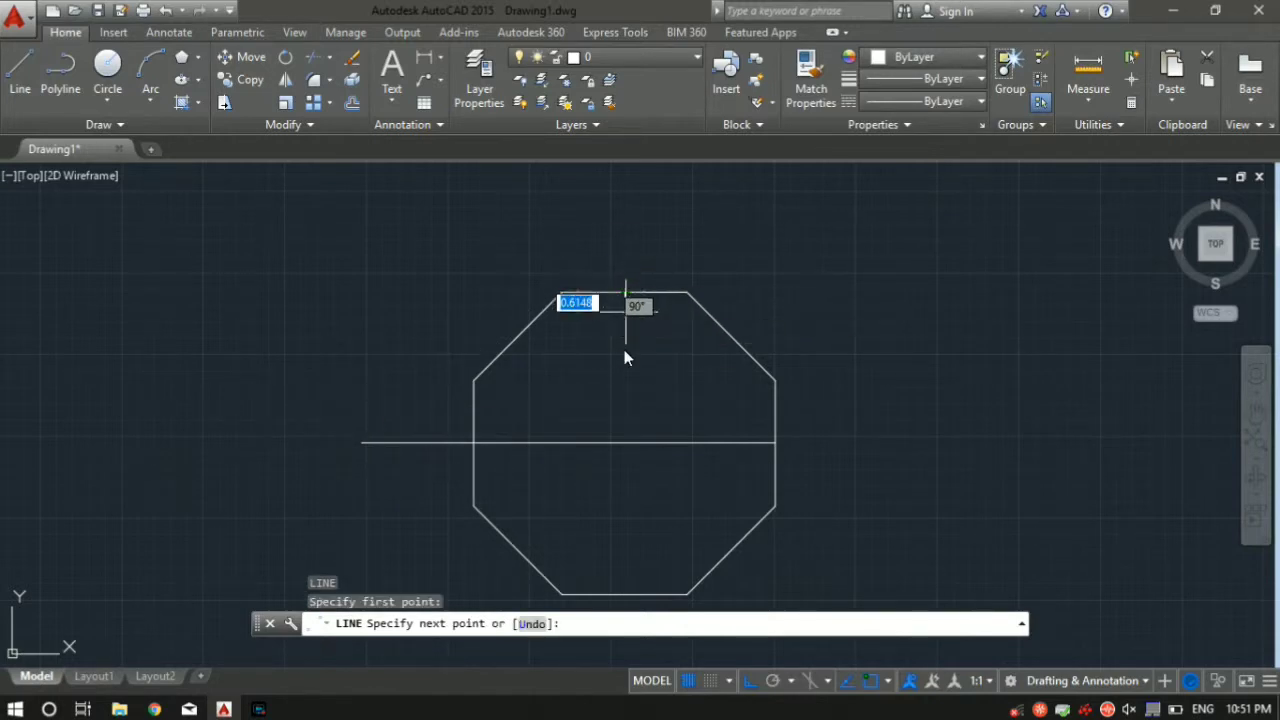
middle_drag(626, 481, 622, 380)
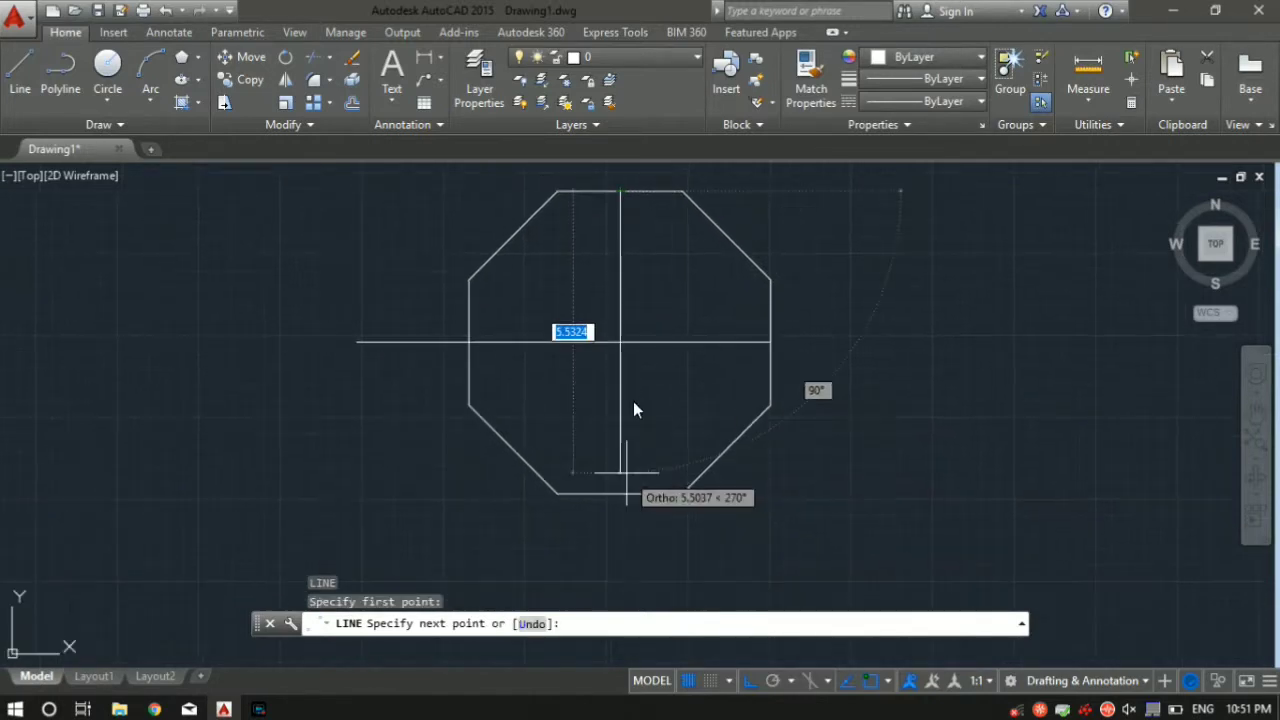
click(621, 562)
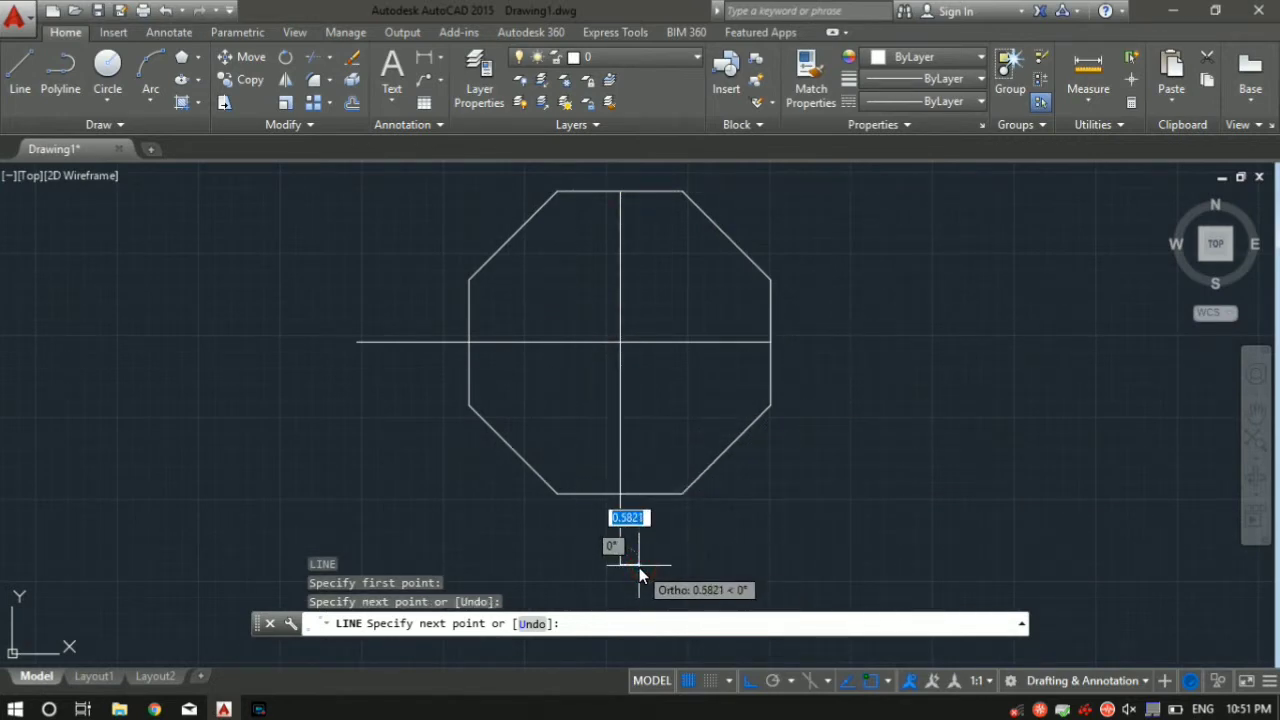
key(Escape)
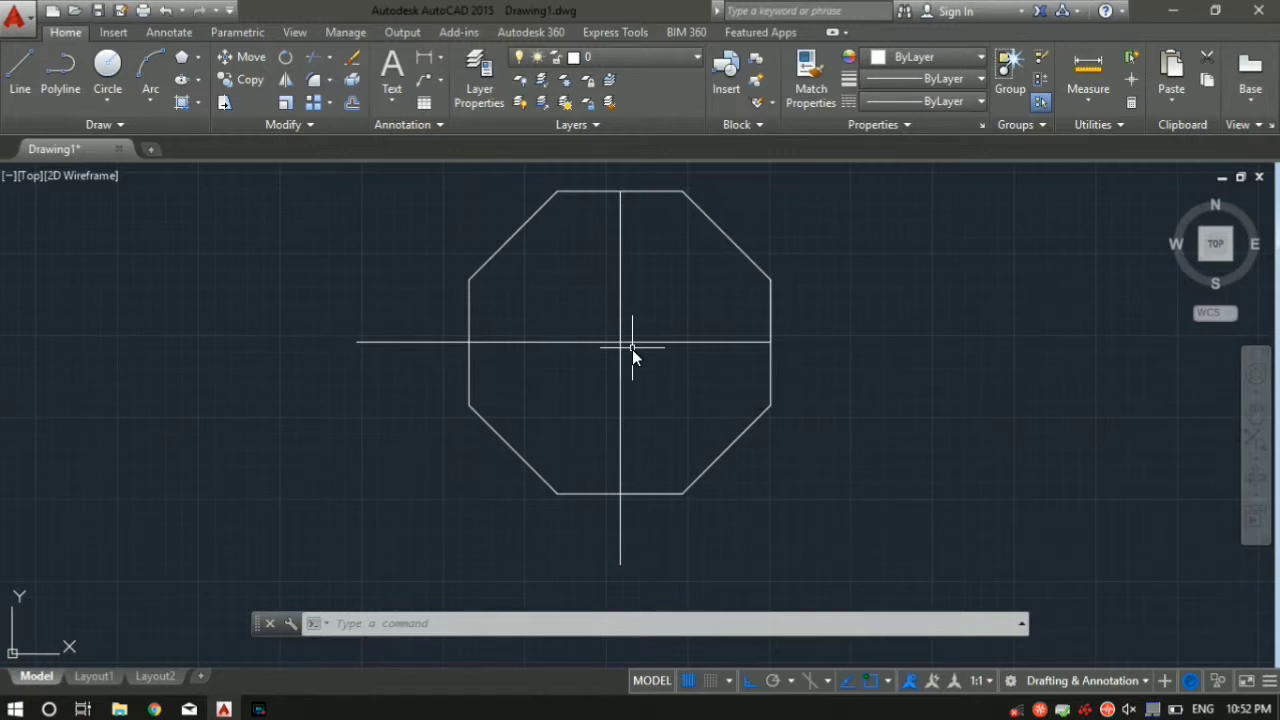
Draw a circle of radius 5 centred at the center-line intersection.
text(c)
key(Return)
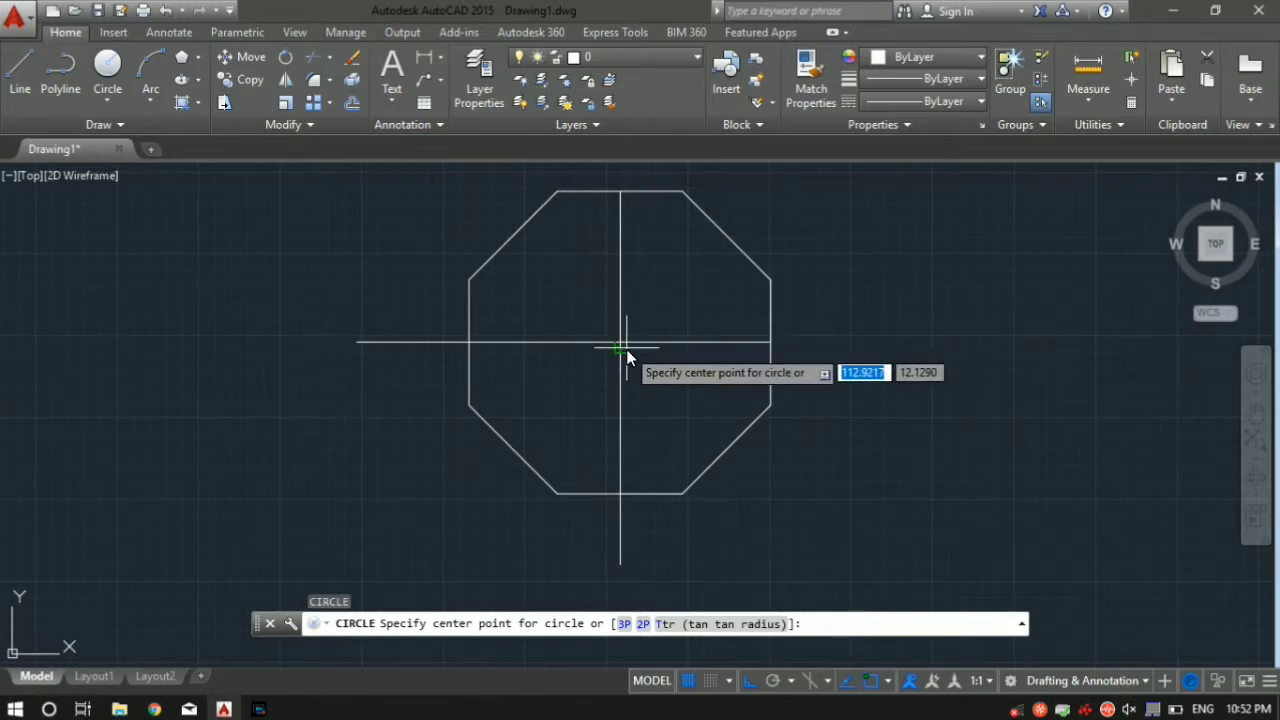
click(620, 342)
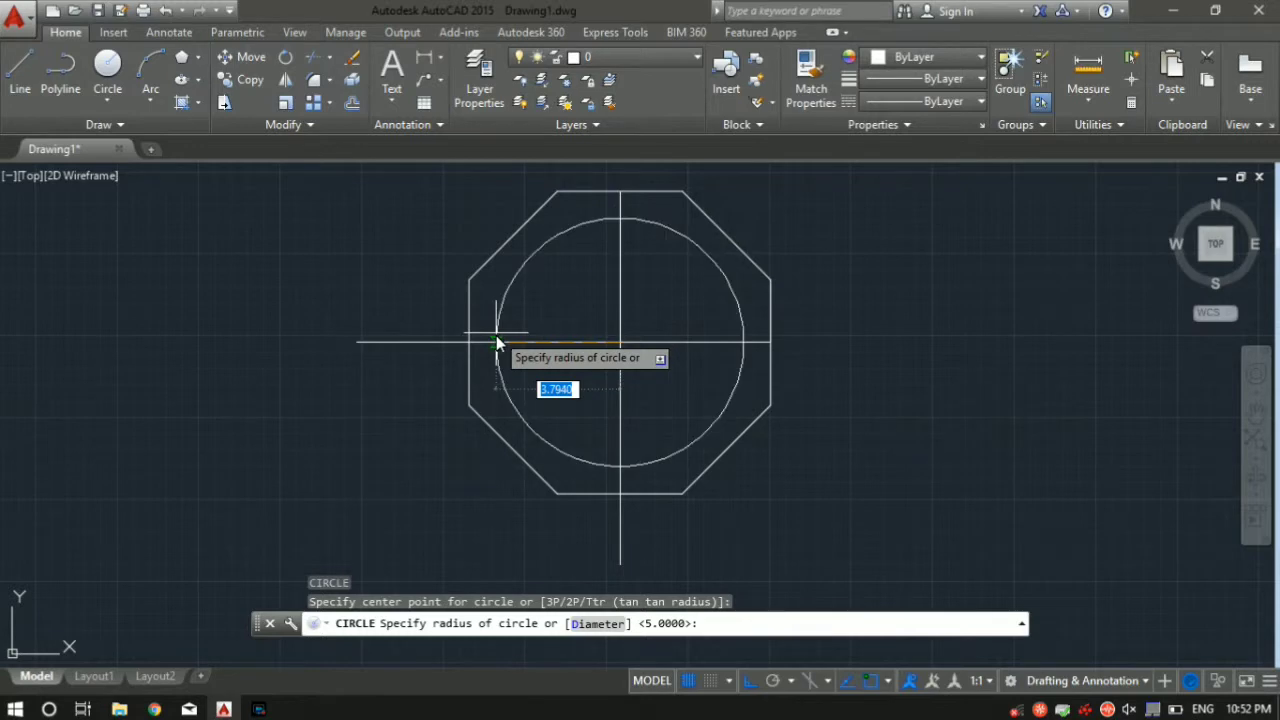
text(5)
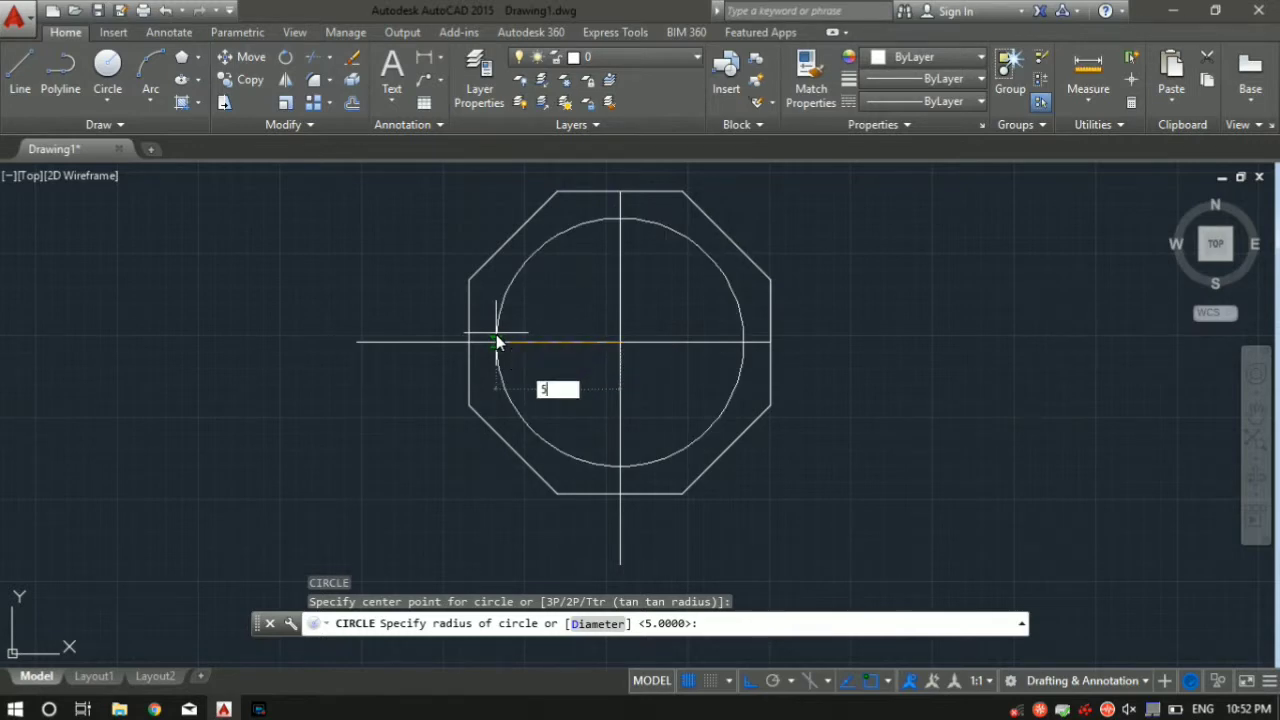
key(Return)
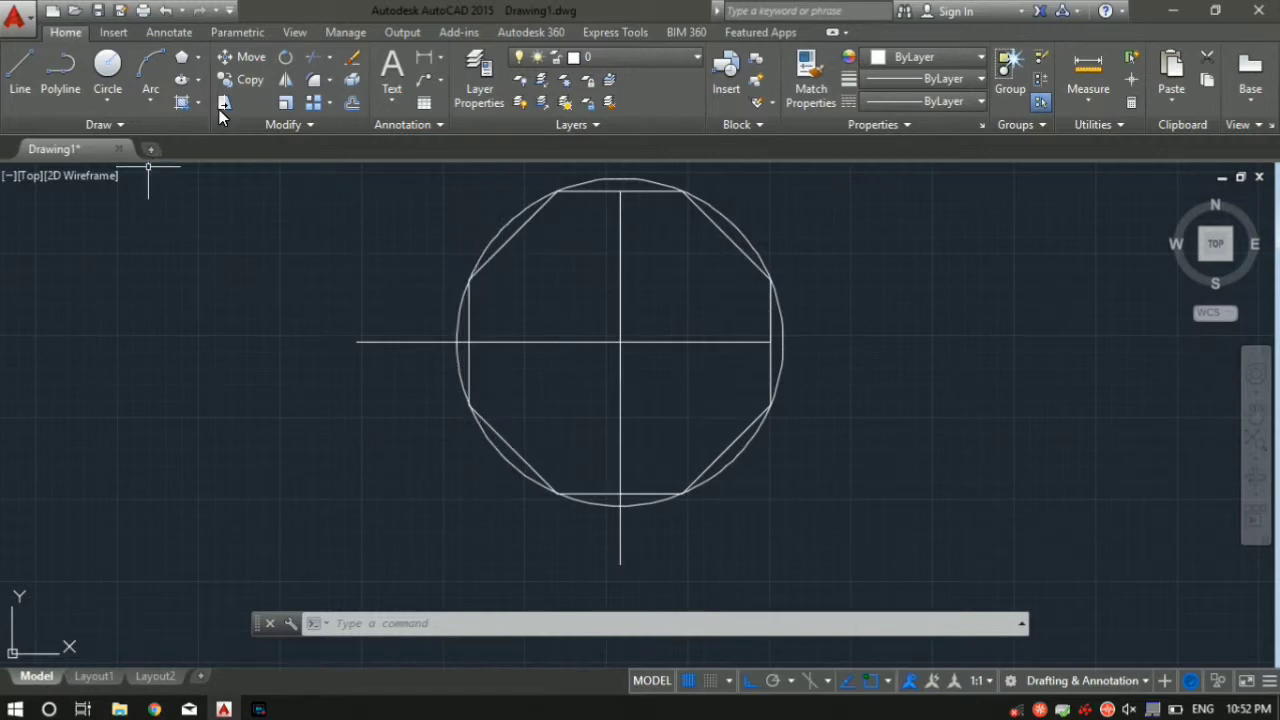
Draw an 8-sided polygon circumscribed about a radius-5 circle at the center-line intersection.
click(198, 58)
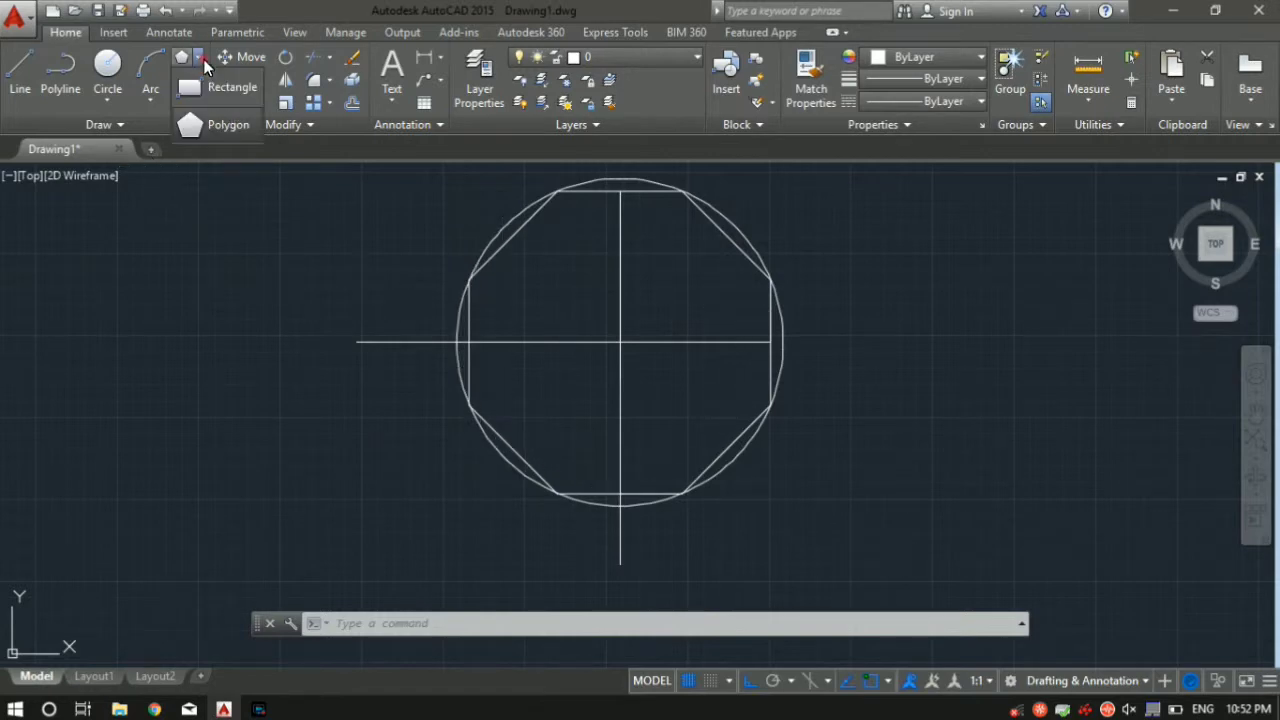
click(204, 123)
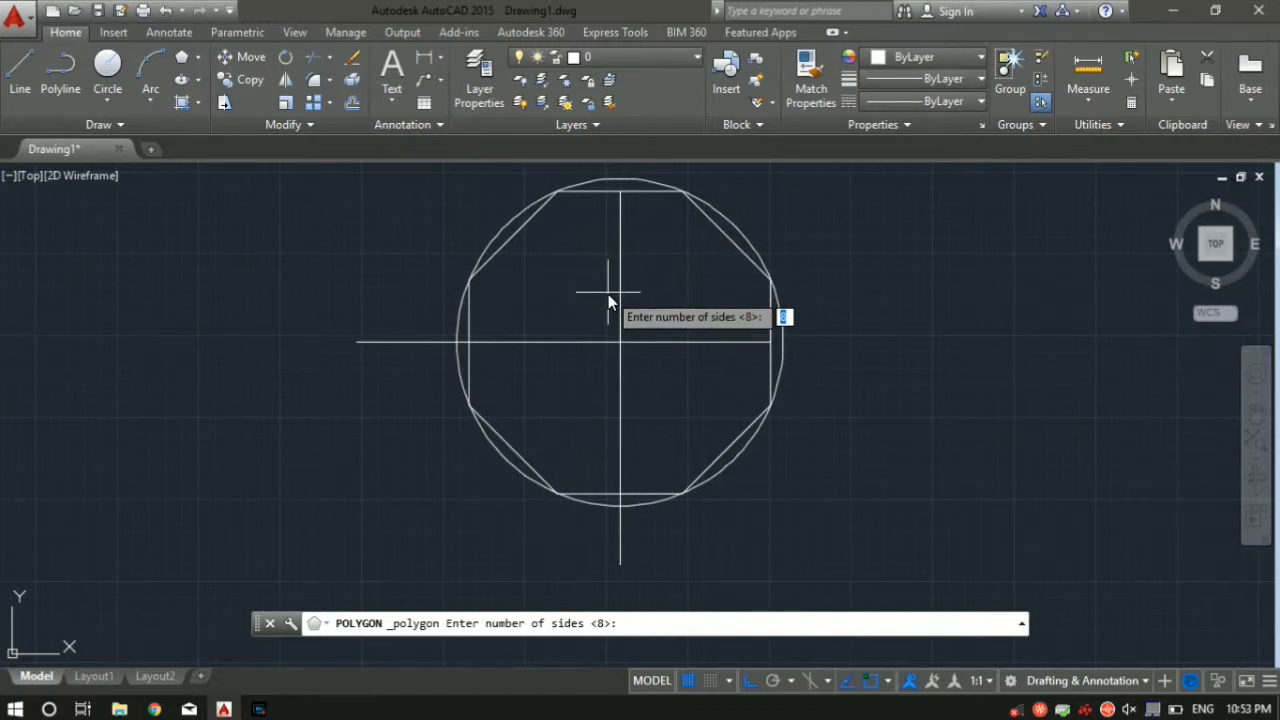
key(Return)
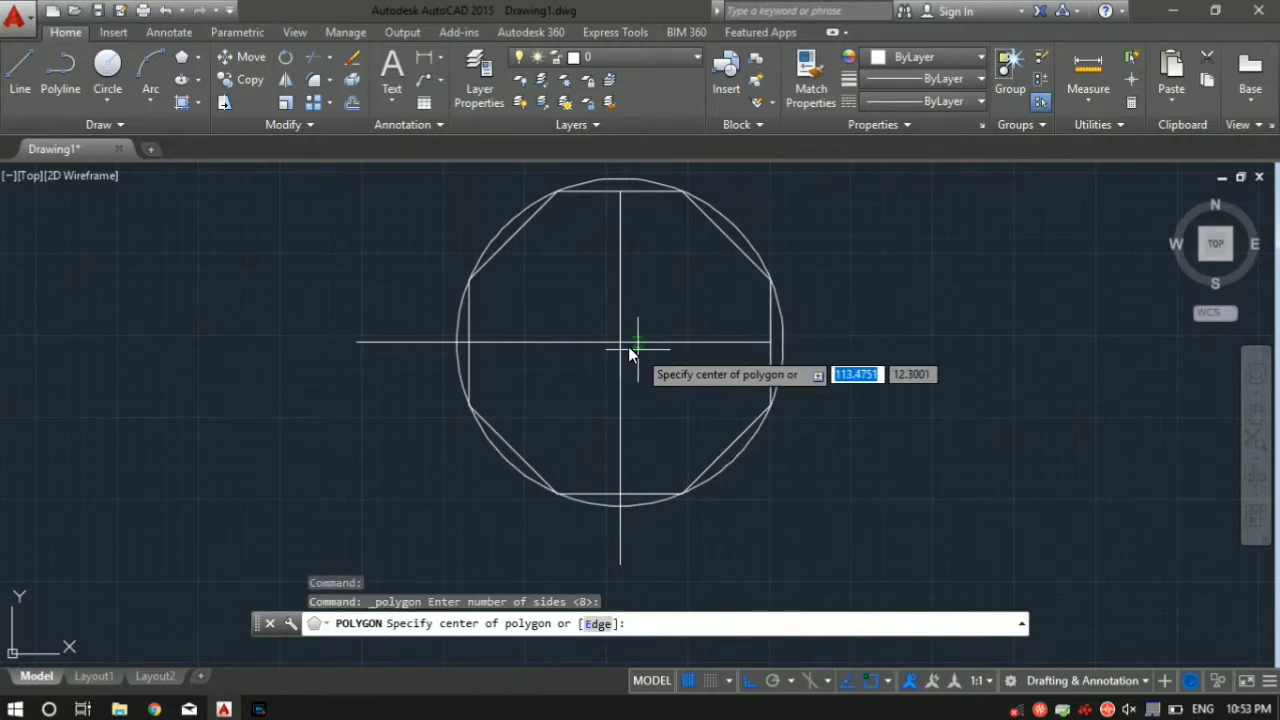
click(605, 338)
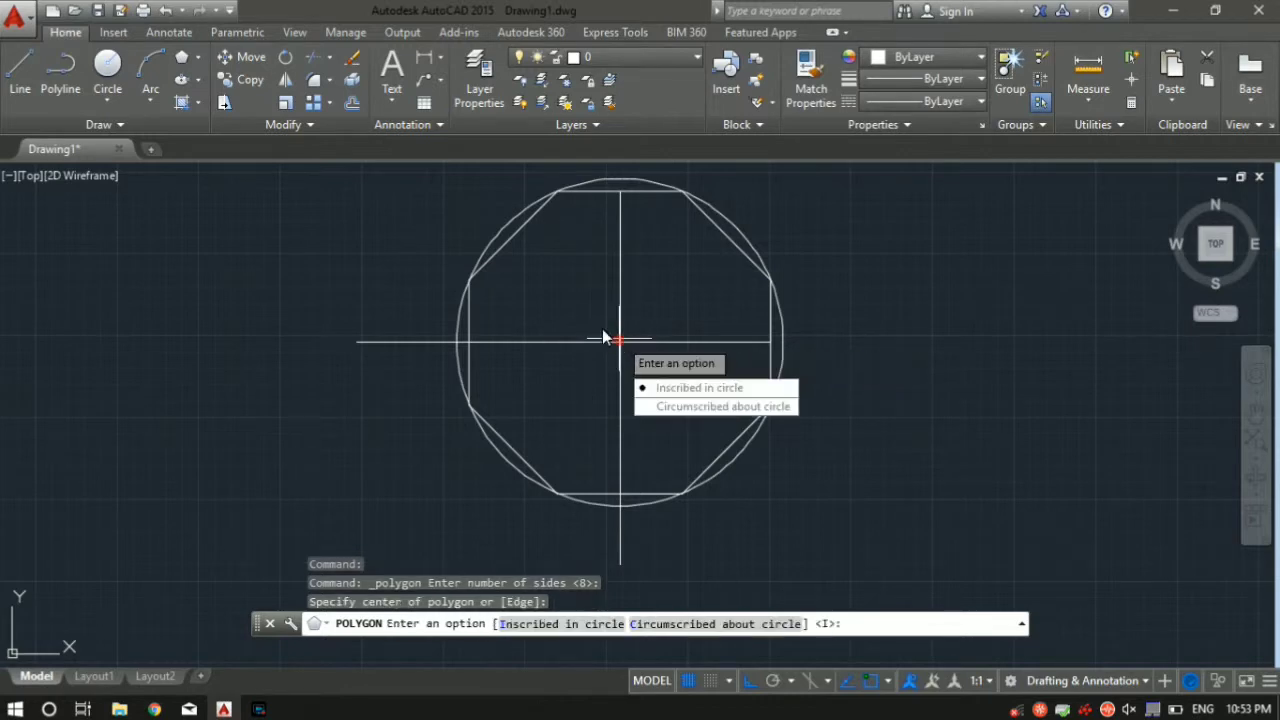
click(677, 410)
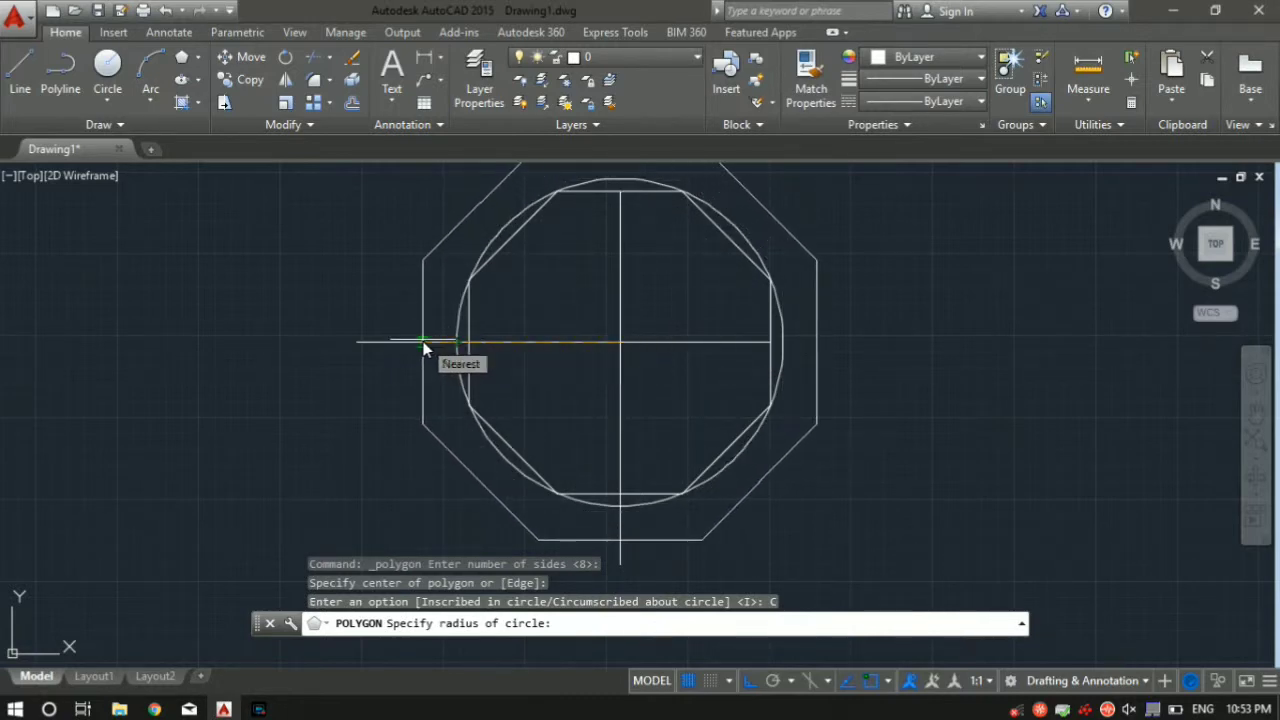
text(5)
key(Return)
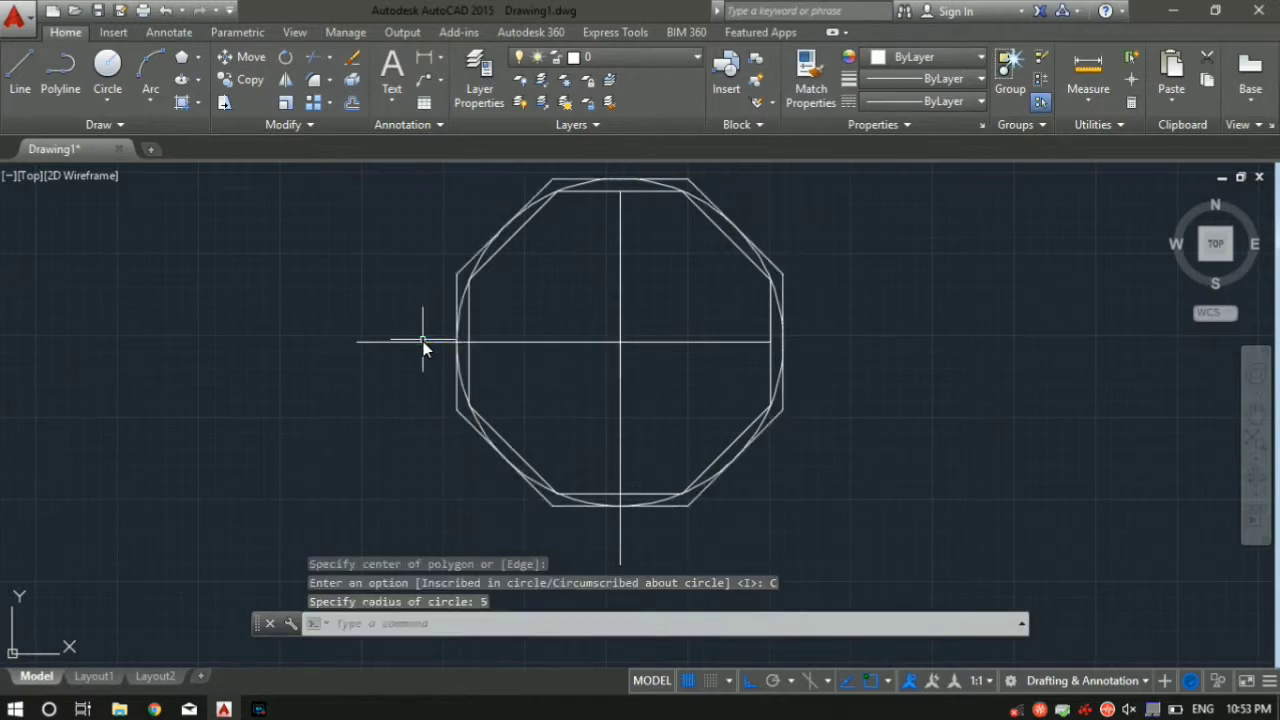
scroll(486, 337, up, 4)
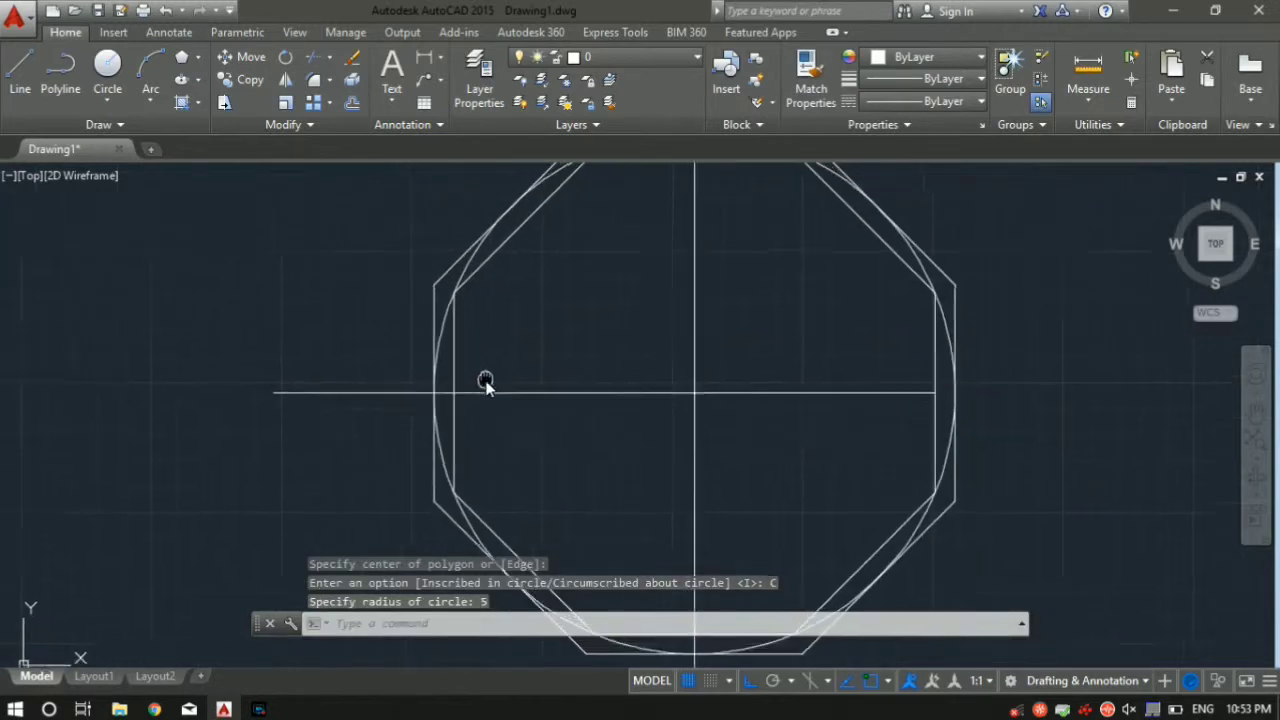
scroll(465, 405, down, 2)
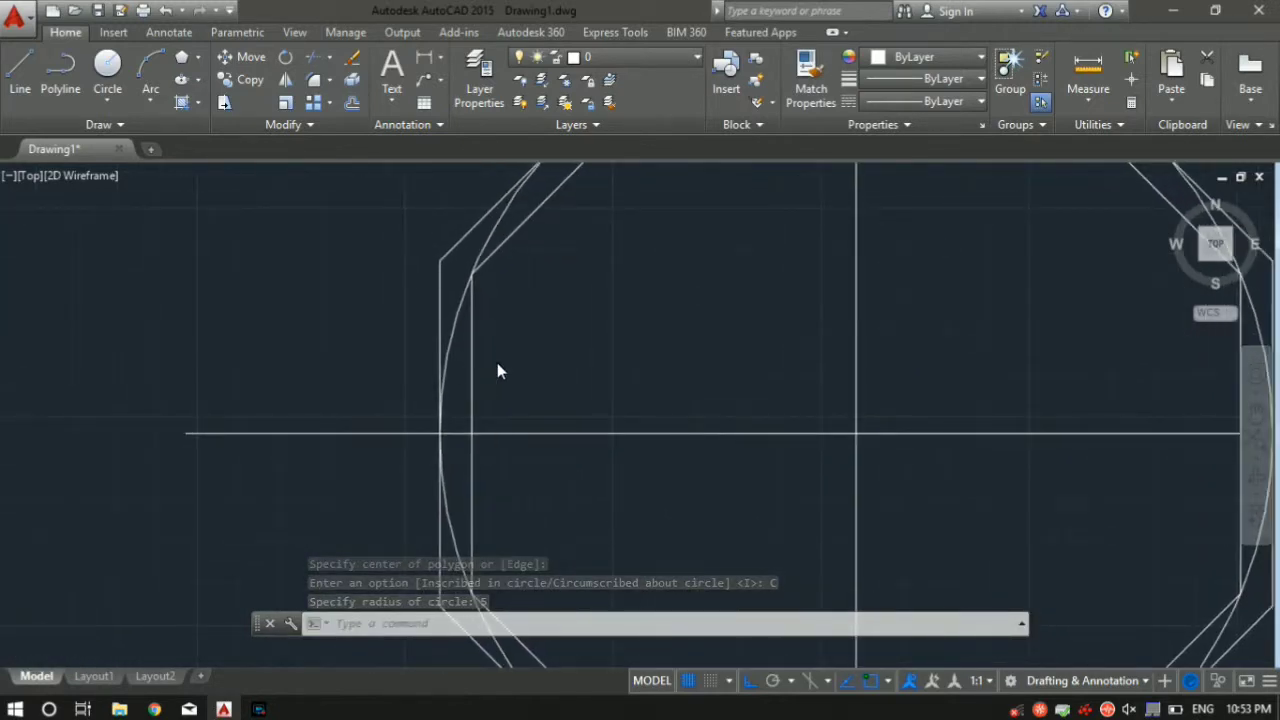
scroll(500, 360, down, 2)
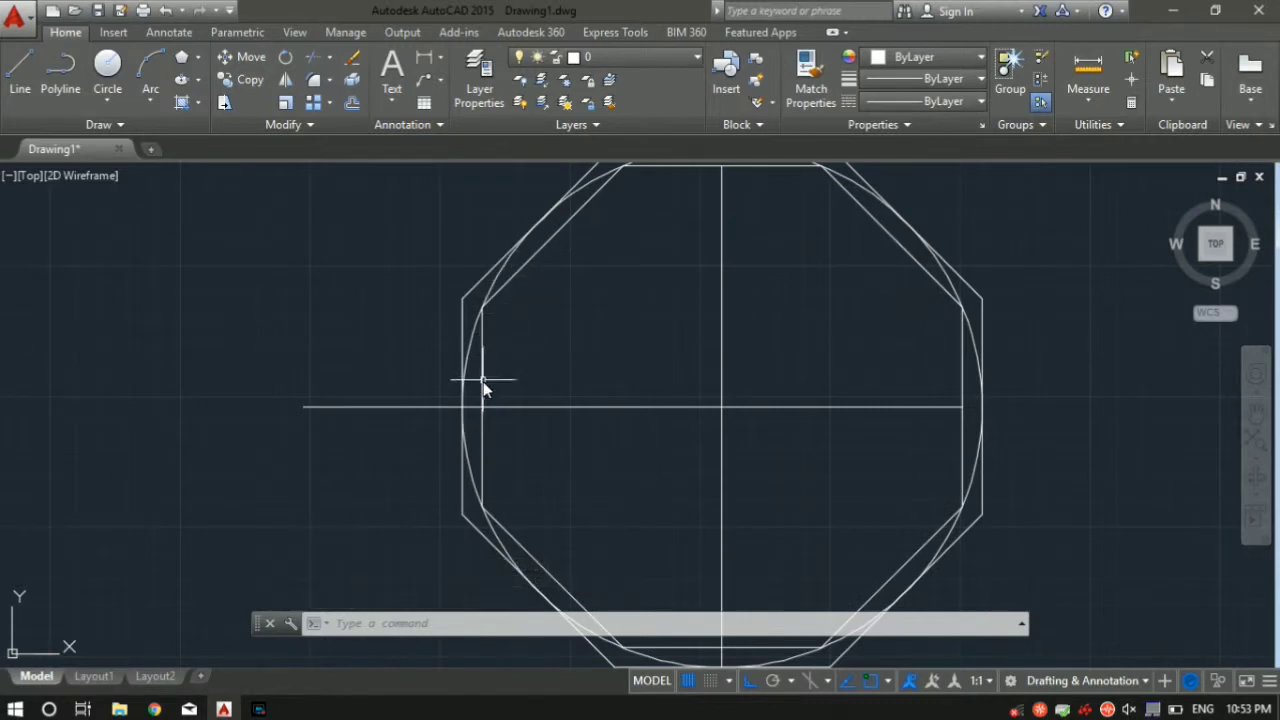
click(484, 358)
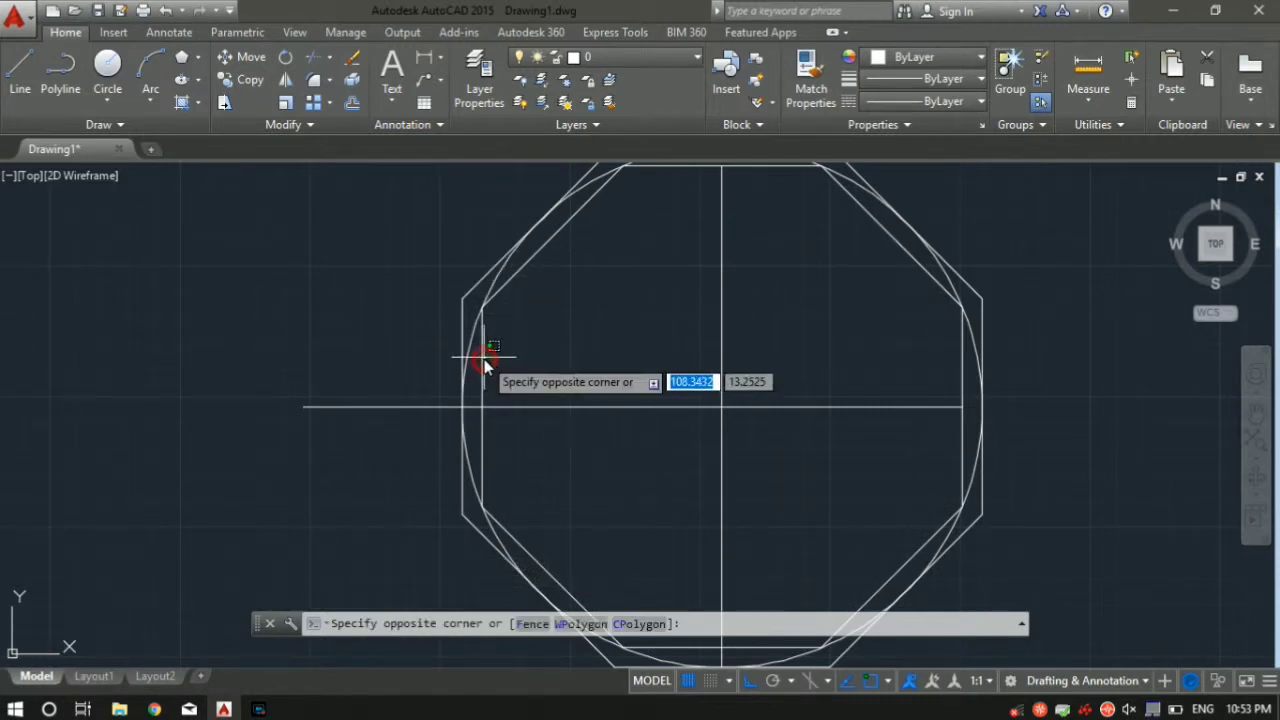
click(473, 358)
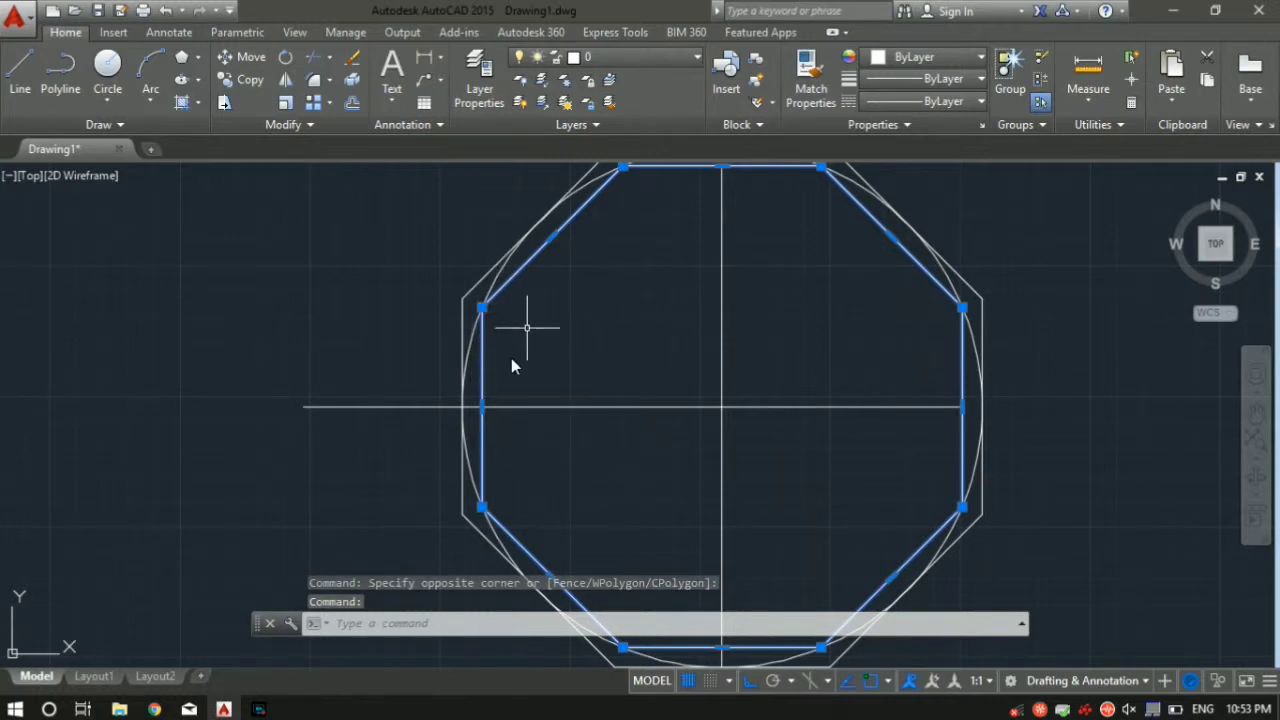
click(465, 311)
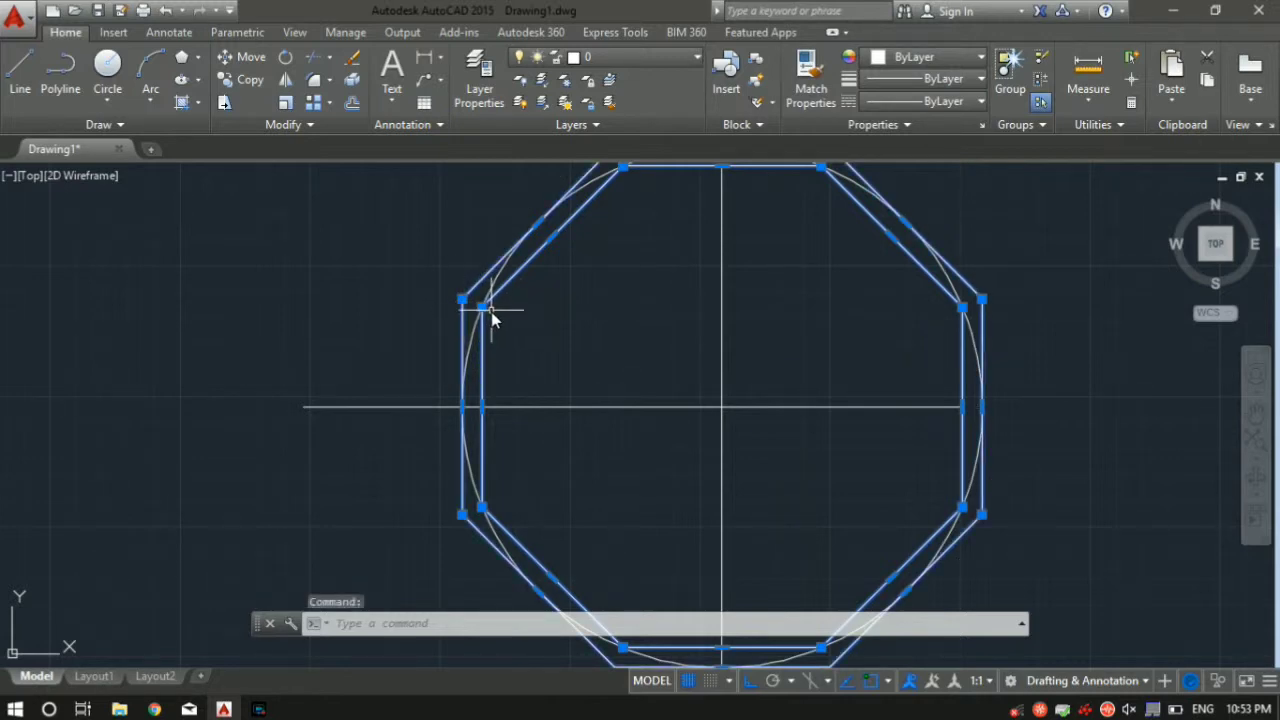
key(Escape)
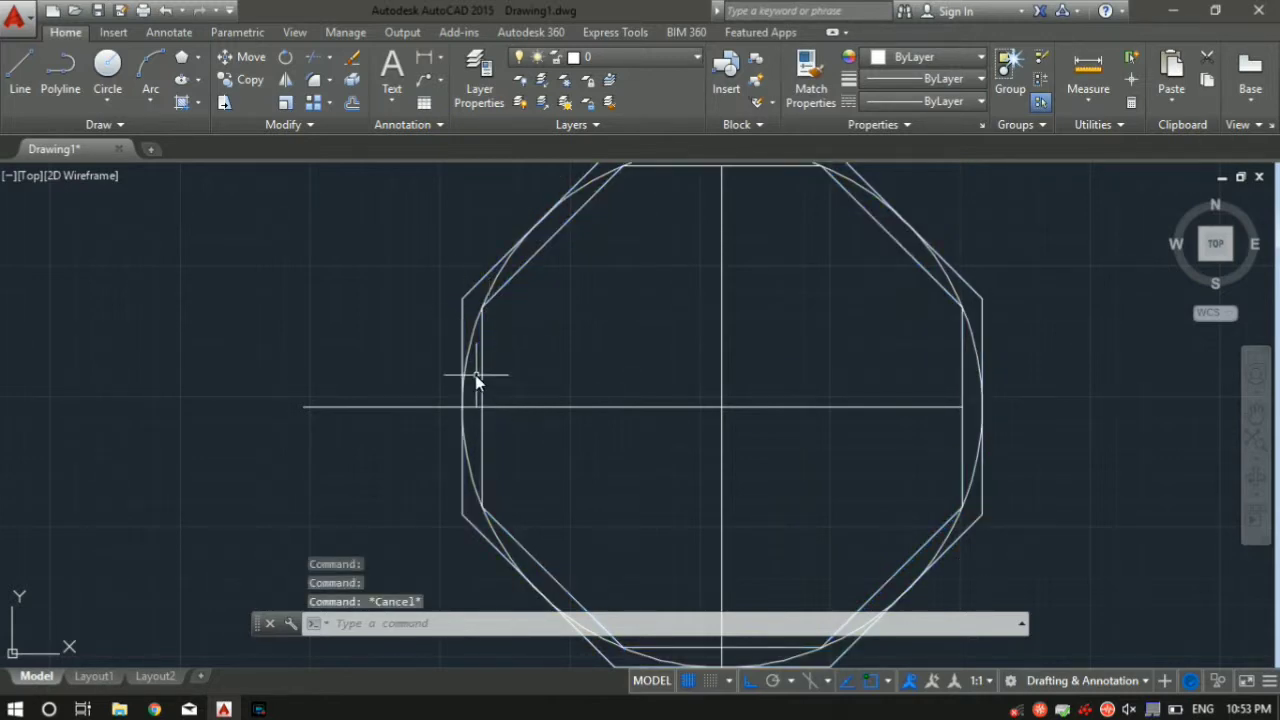
click(461, 322)
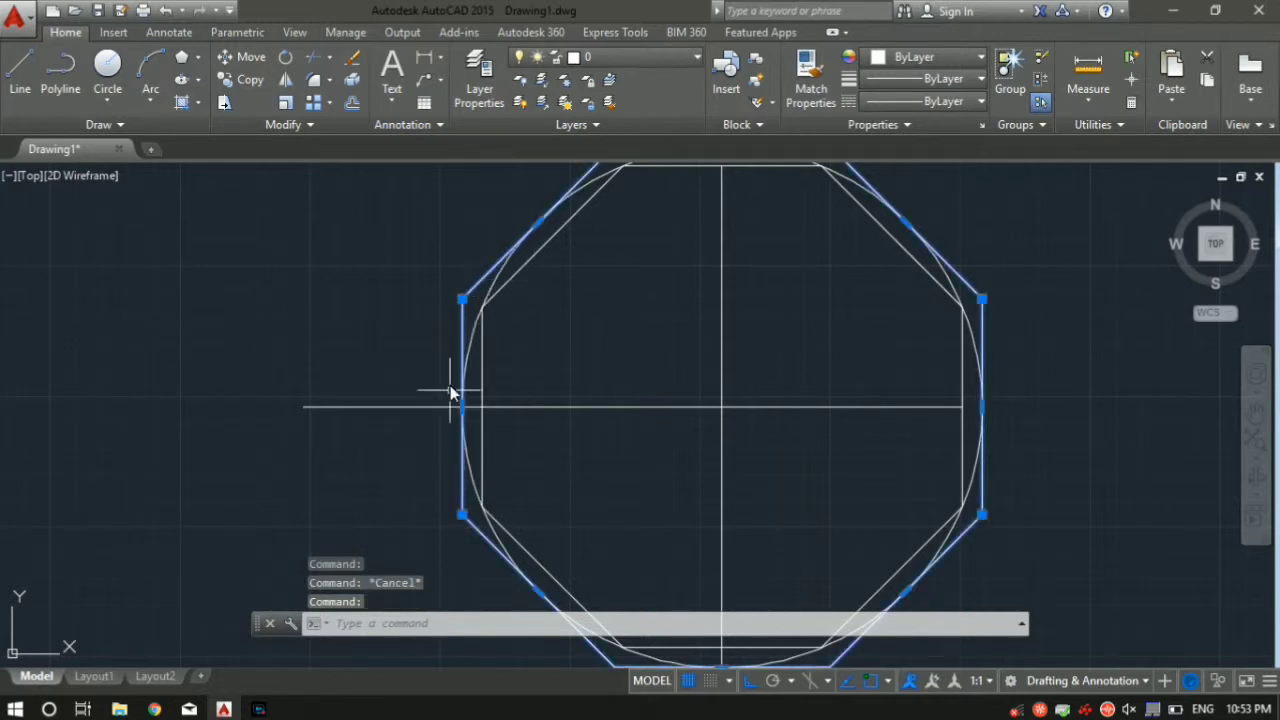
scroll(457, 365, down, 5)
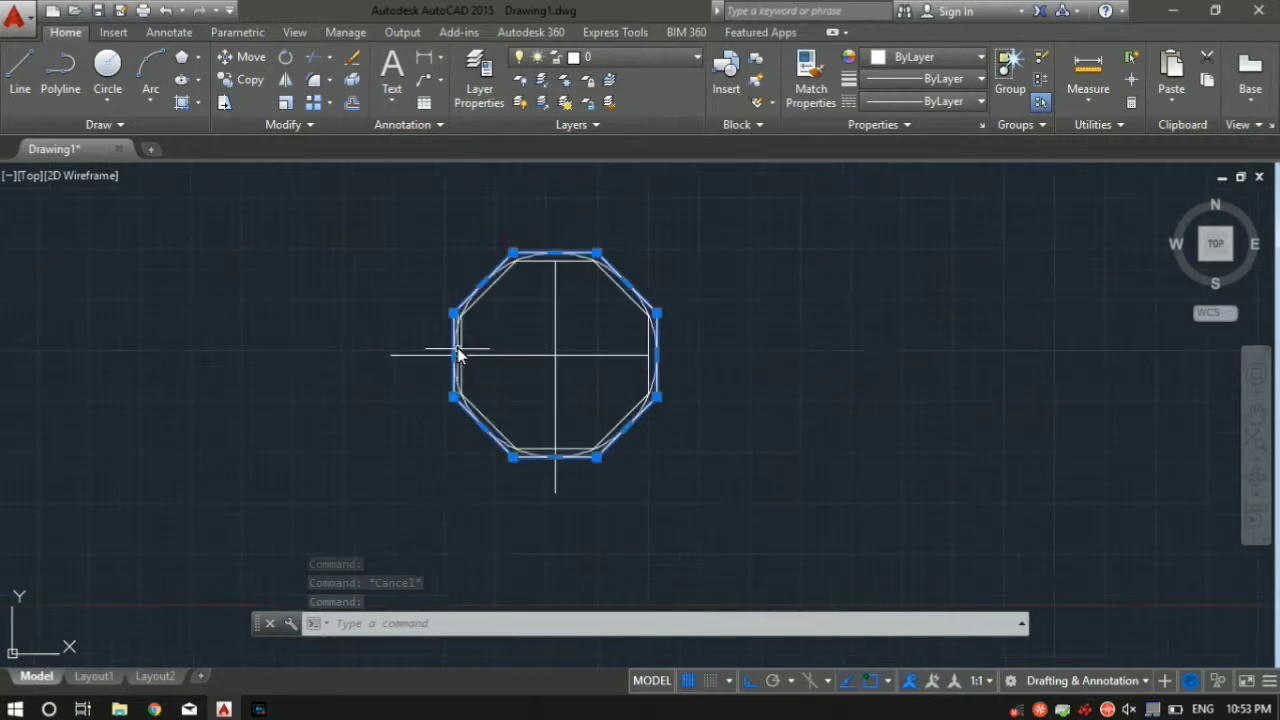
click(746, 399)
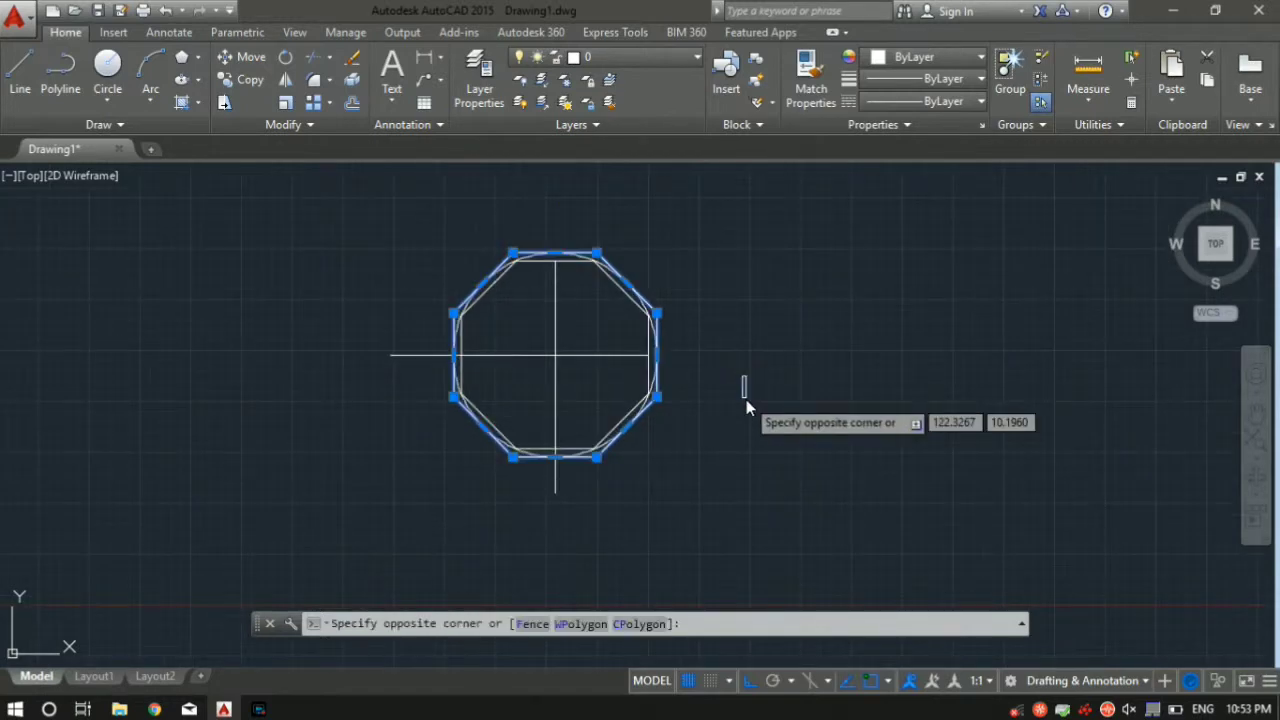
key(Escape)
key(Escape)
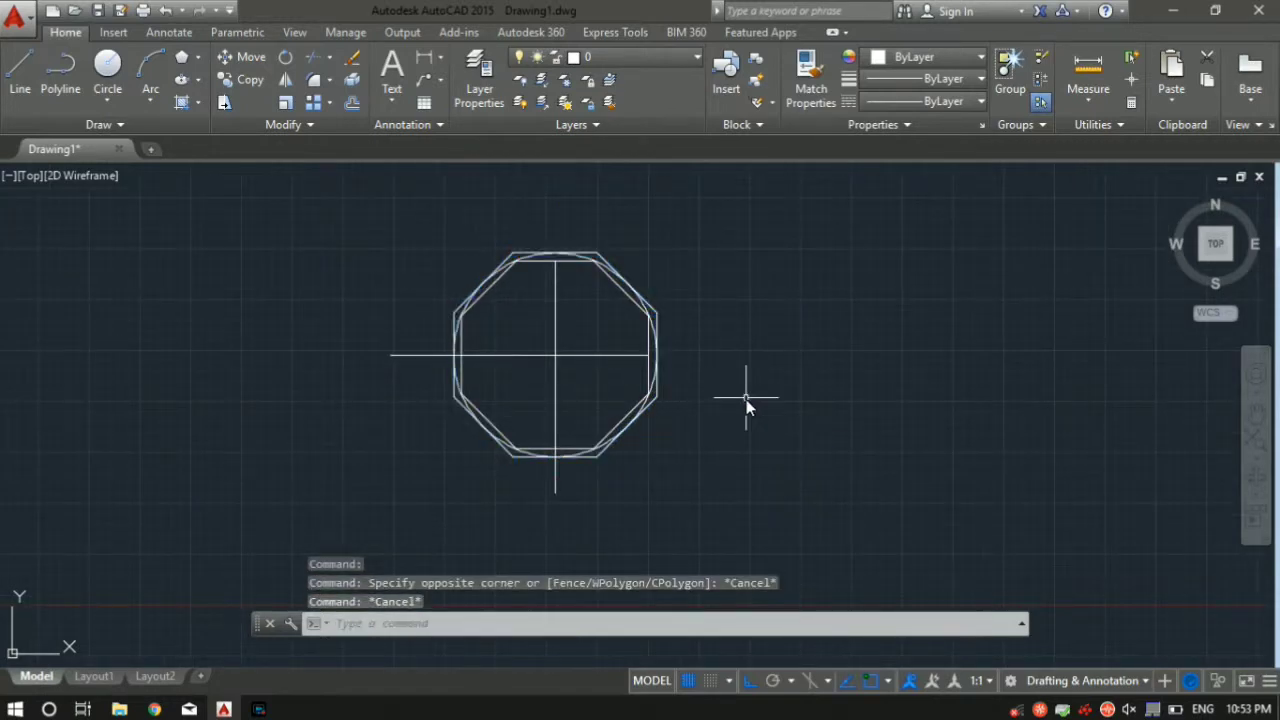
scroll(685, 470, up, 2)
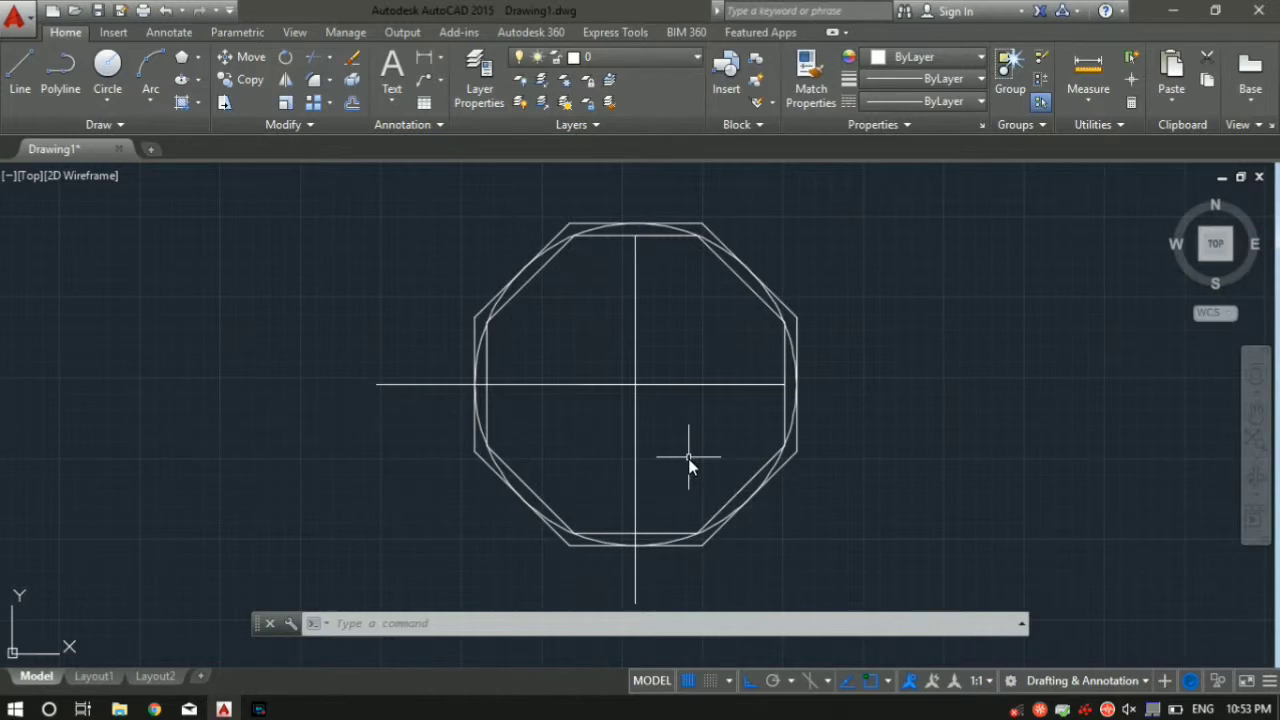